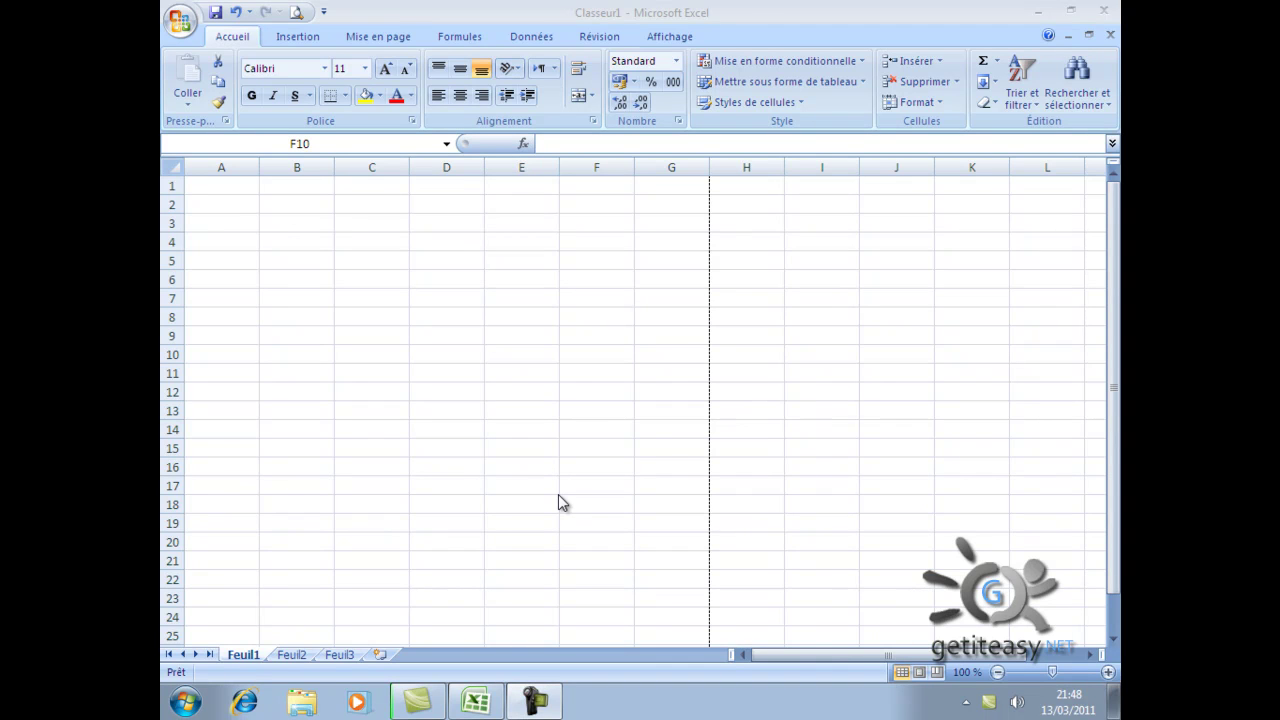
# Enter 15 in C2 and 26 in C3
pyautogui.click(460, 258)
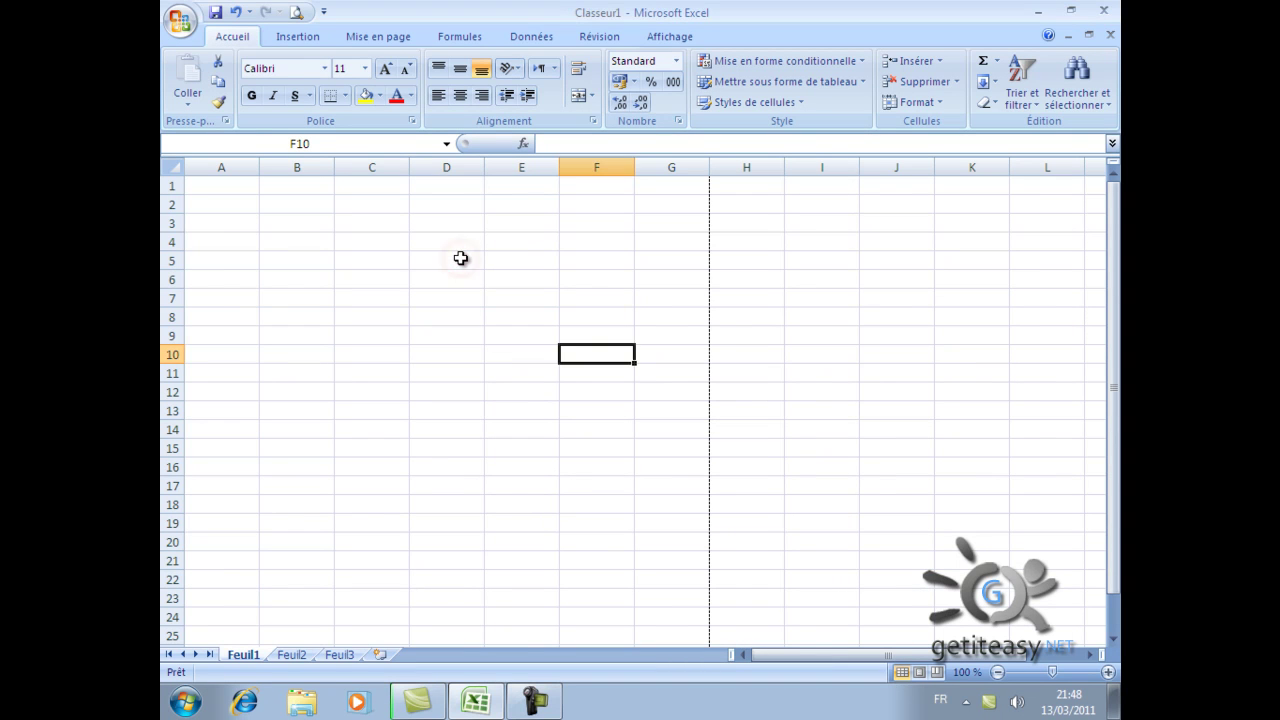
pyautogui.click(460, 258)
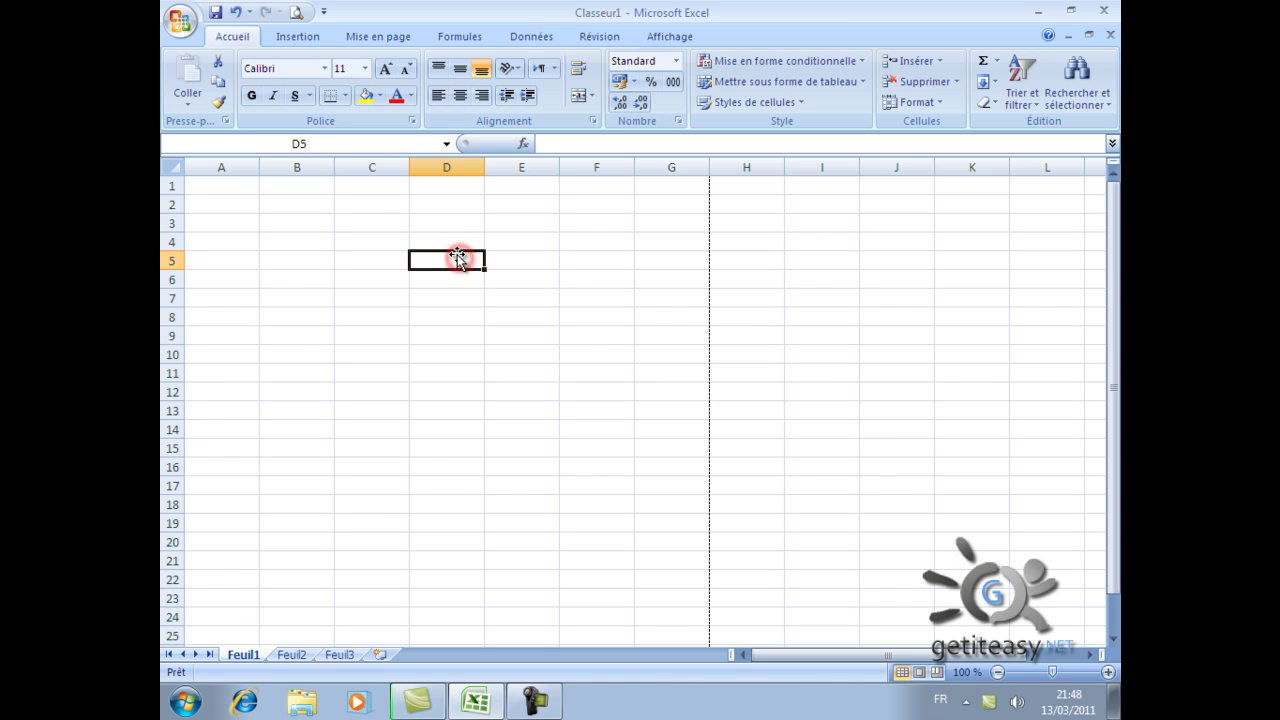
pyautogui.click(461, 239)
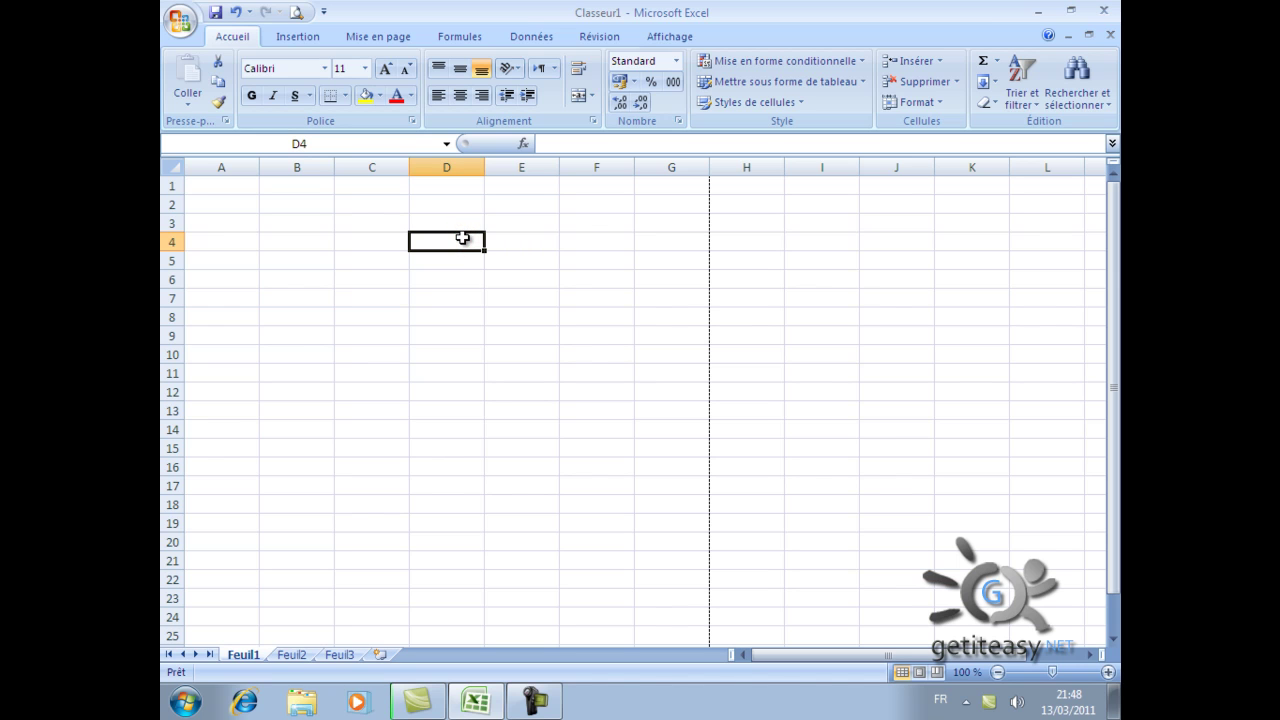
pyautogui.click(375, 219)
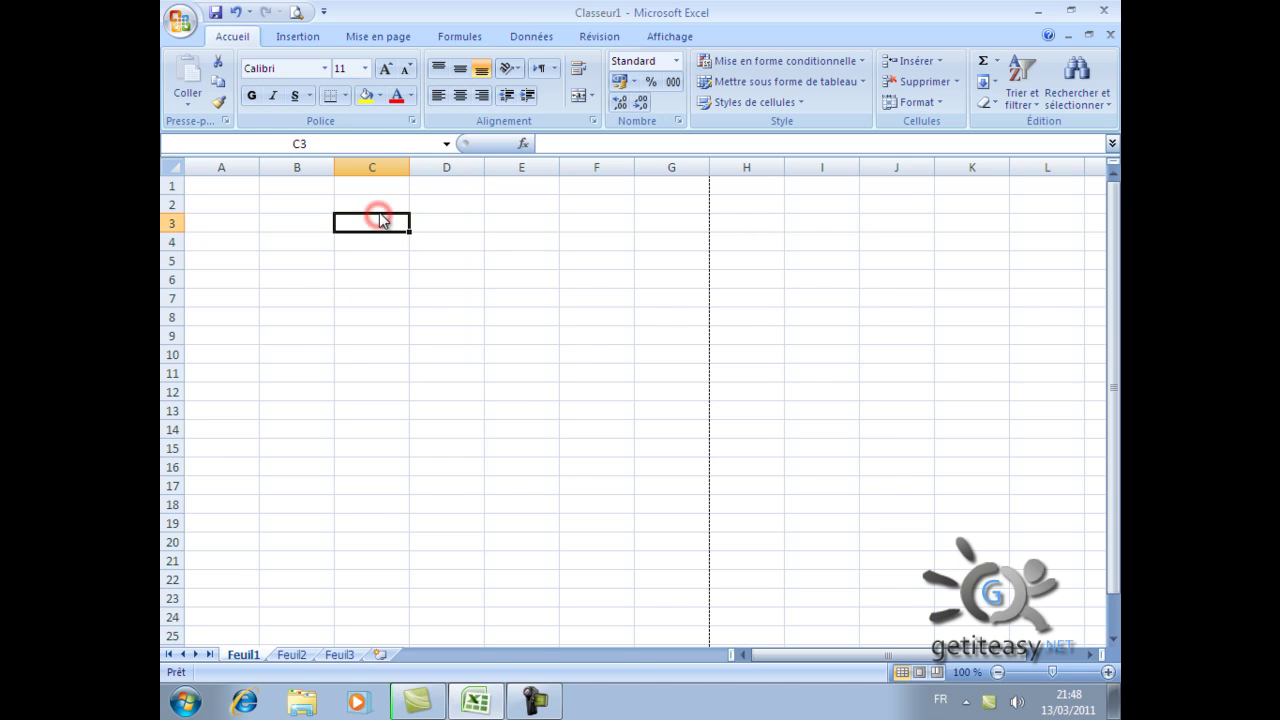
pyautogui.click(382, 209)
pyautogui.write('15')
pyautogui.press('Return')
pyautogui.write('26')
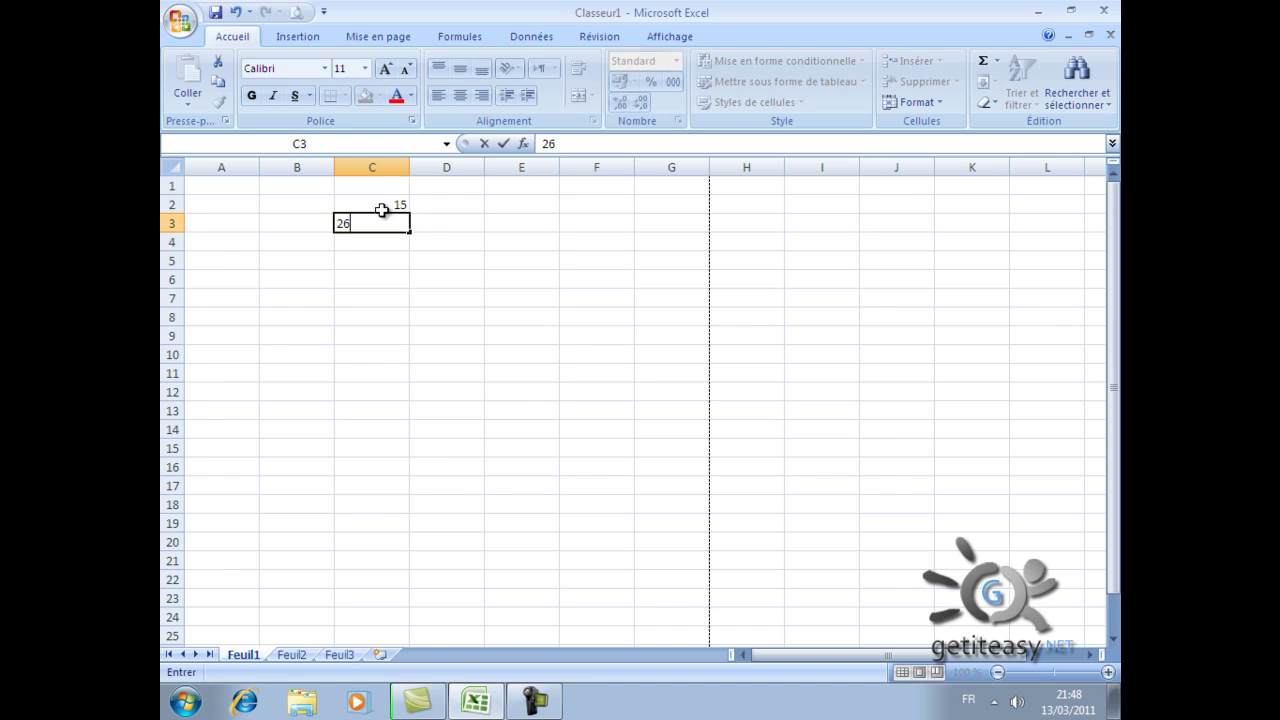
pyautogui.press('Return')
# Enter 25 in D2 and 10 in D3, then select the C2:D3 block
pyautogui.press('Up')
pyautogui.press('Up')
pyautogui.press('Right')
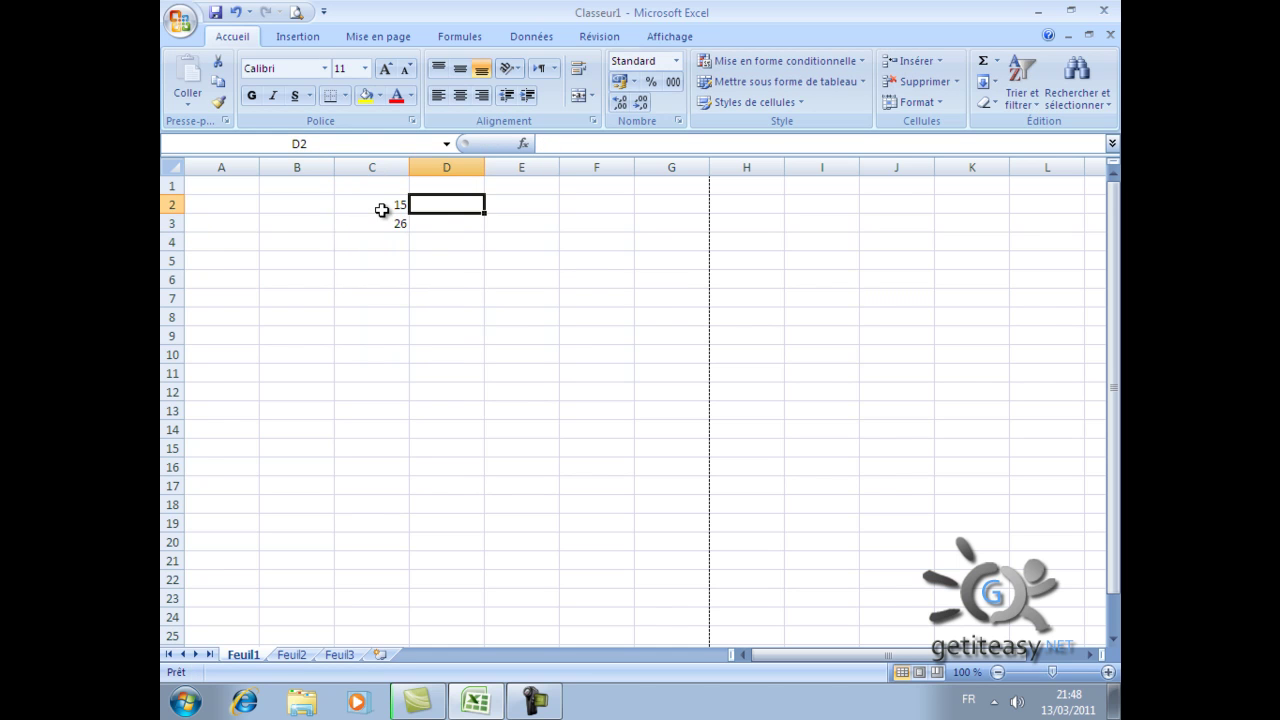
pyautogui.write('25')
pyautogui.press('Right')
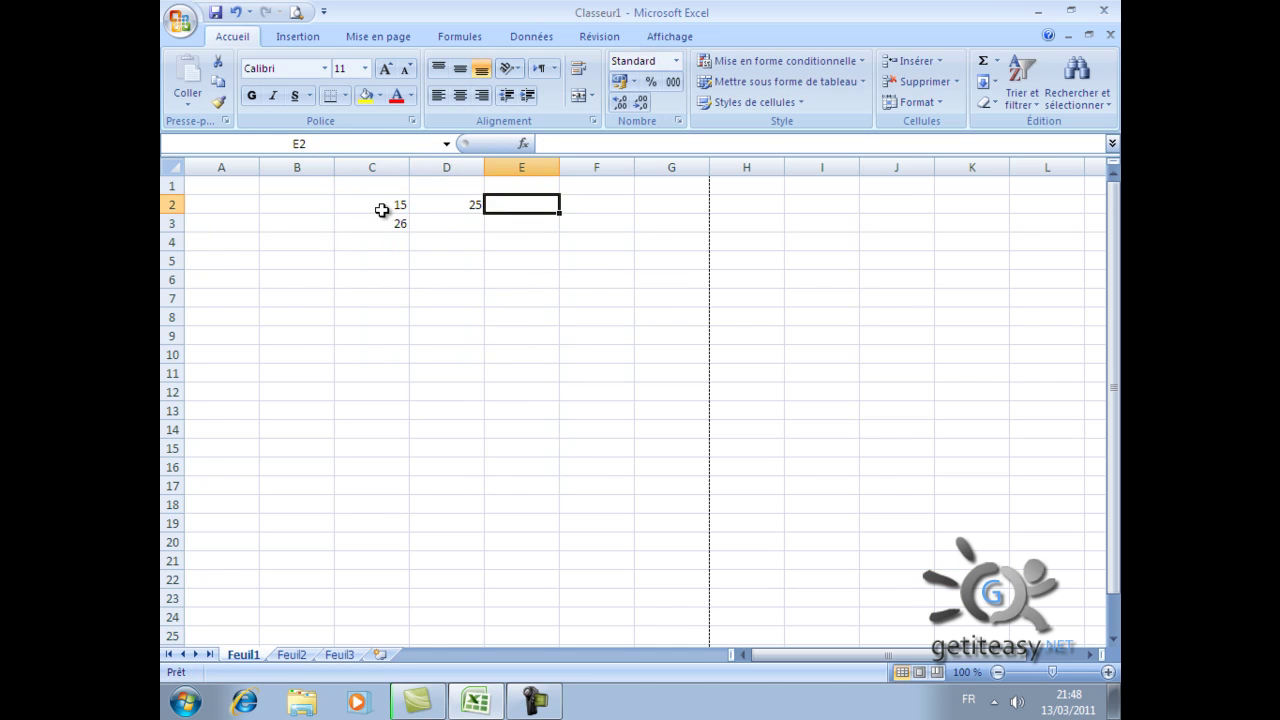
pyautogui.press('Down')
pyautogui.press('Left')
pyautogui.write('10')
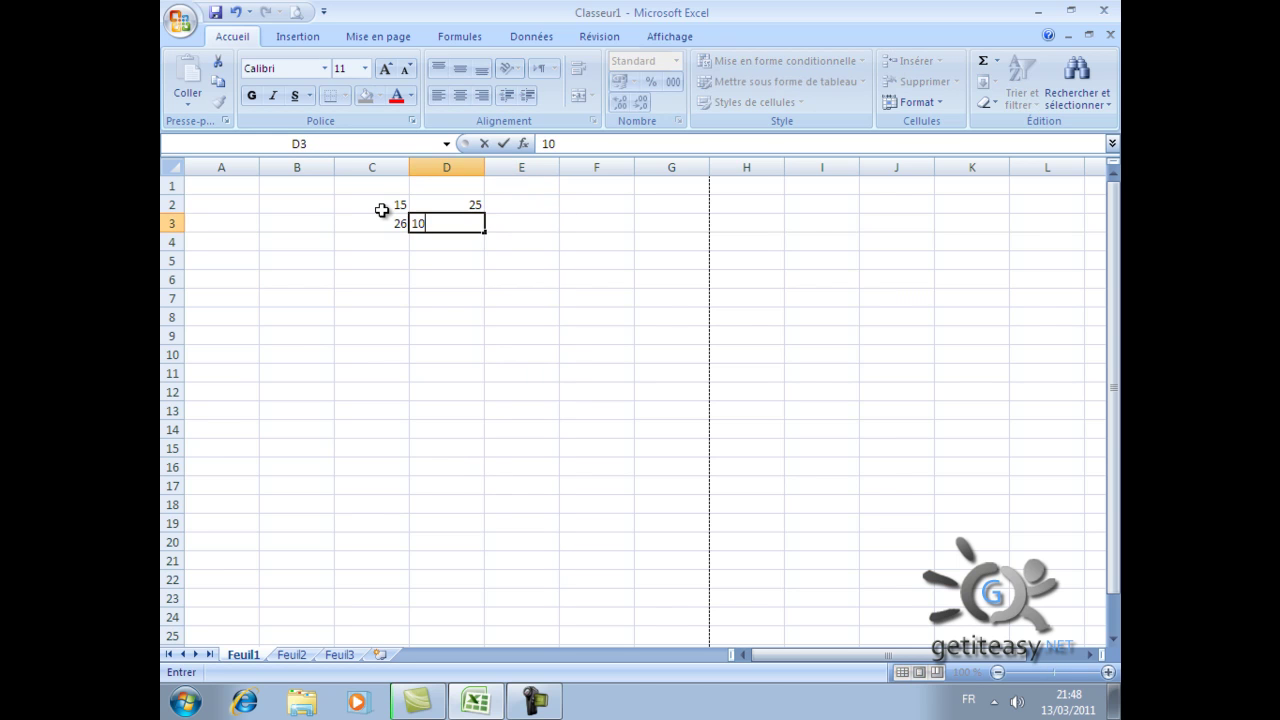
pyautogui.press('Return')
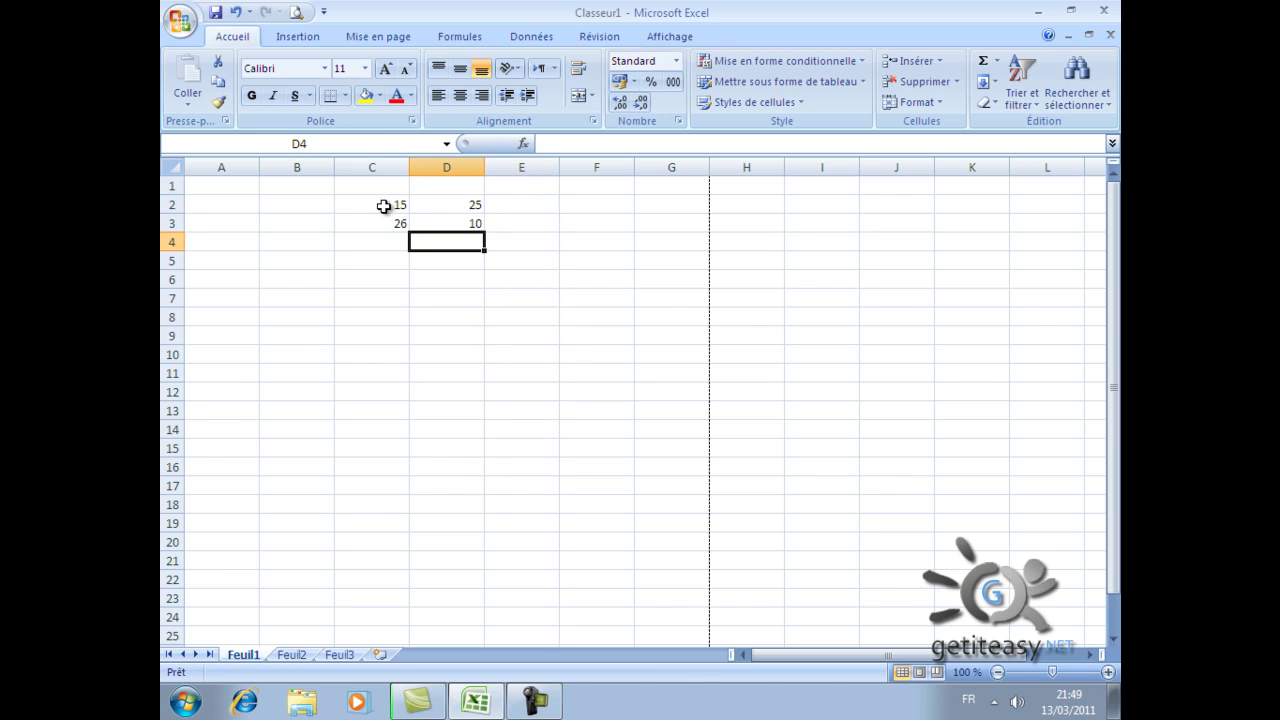
pyautogui.moveTo(384, 206); pyautogui.dragTo(436, 220)
# Copy C2:D3 and paste a copy into C7
pyautogui.hotkey('ctrl', 'c')
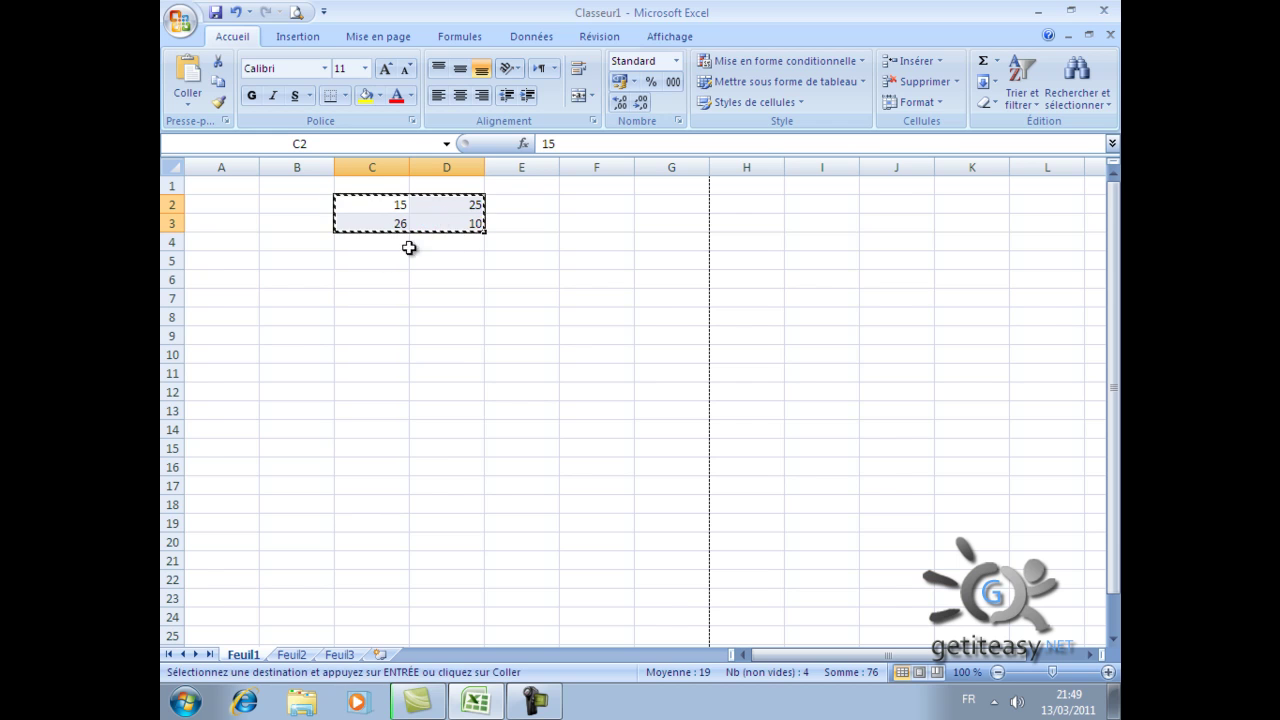
pyautogui.click(354, 300)
pyautogui.hotkey('ctrl', 'v')
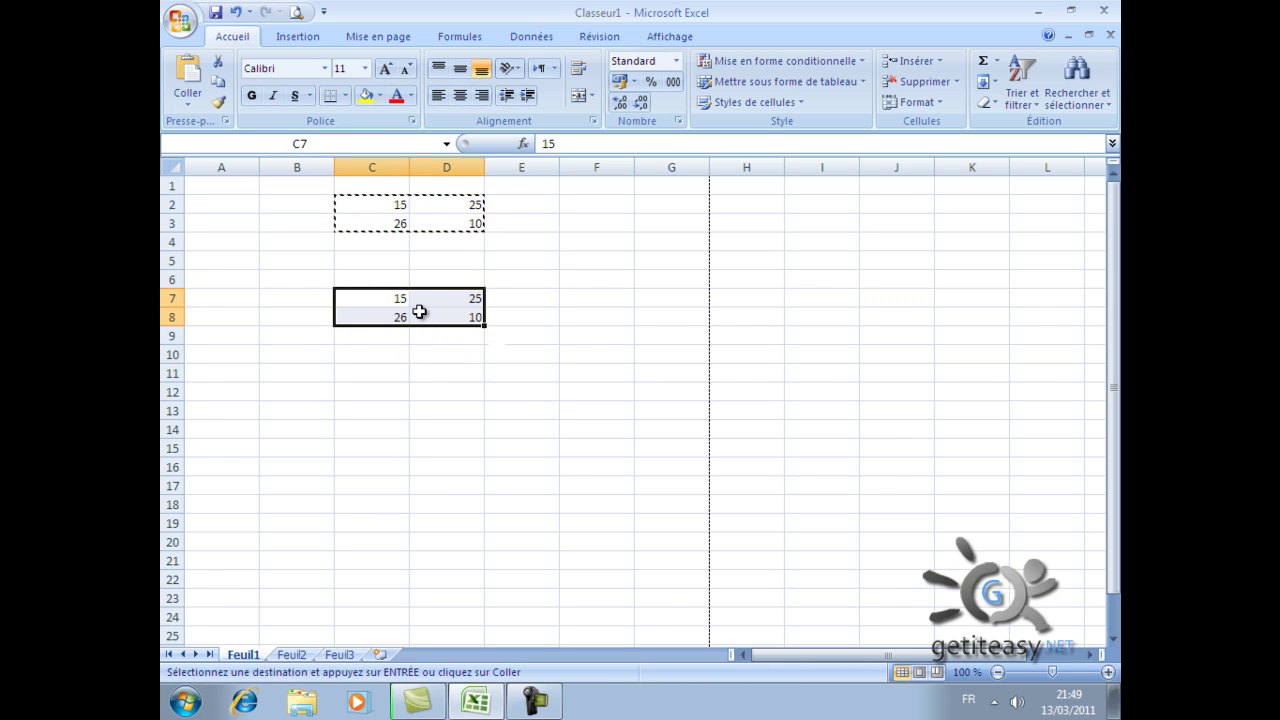
pyautogui.click(443, 392)
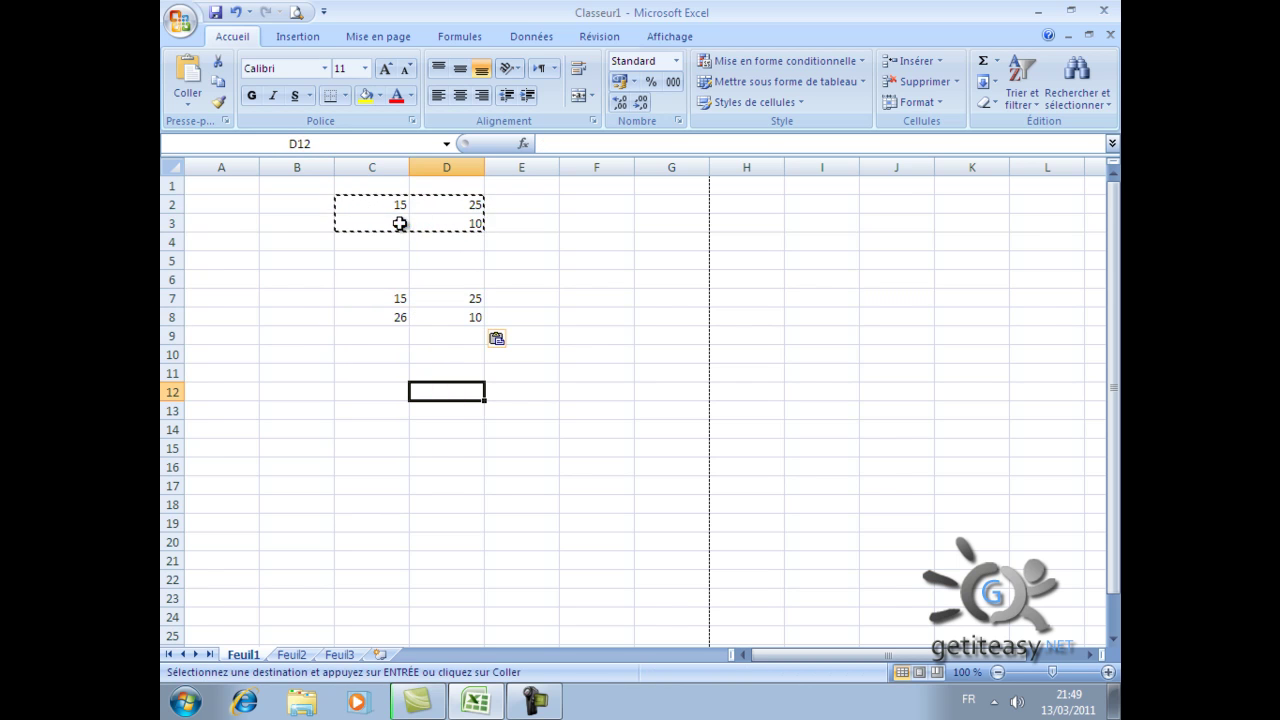
# Paste the C2:D3 block at F6, then undo the pastes so only the original remains
pyautogui.moveTo(363, 200); pyautogui.dragTo(439, 224)
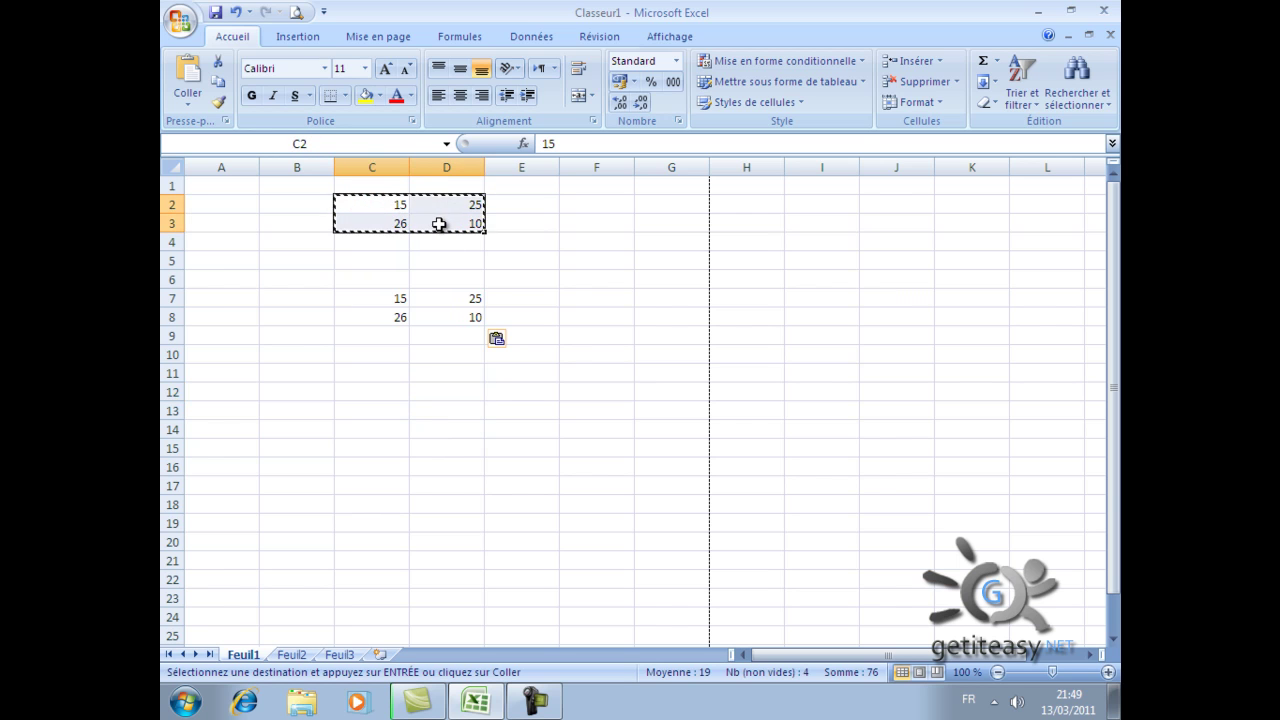
pyautogui.click(571, 285)
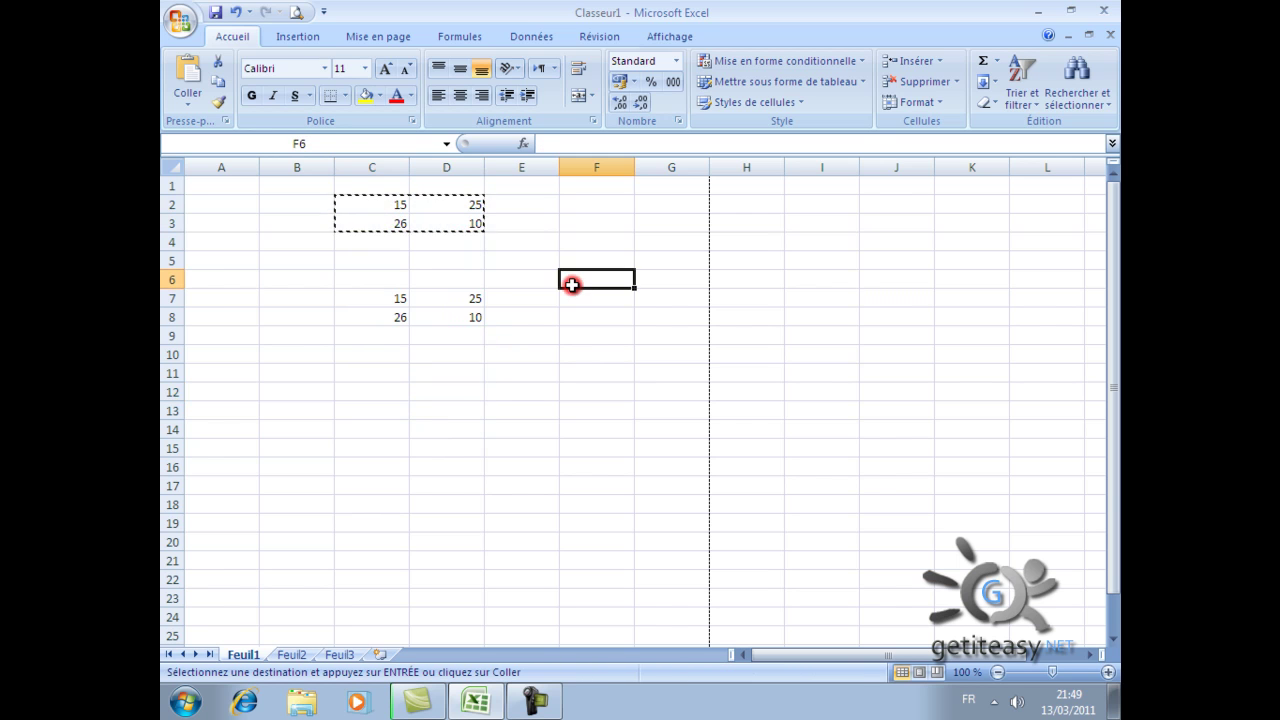
pyautogui.press('Return')
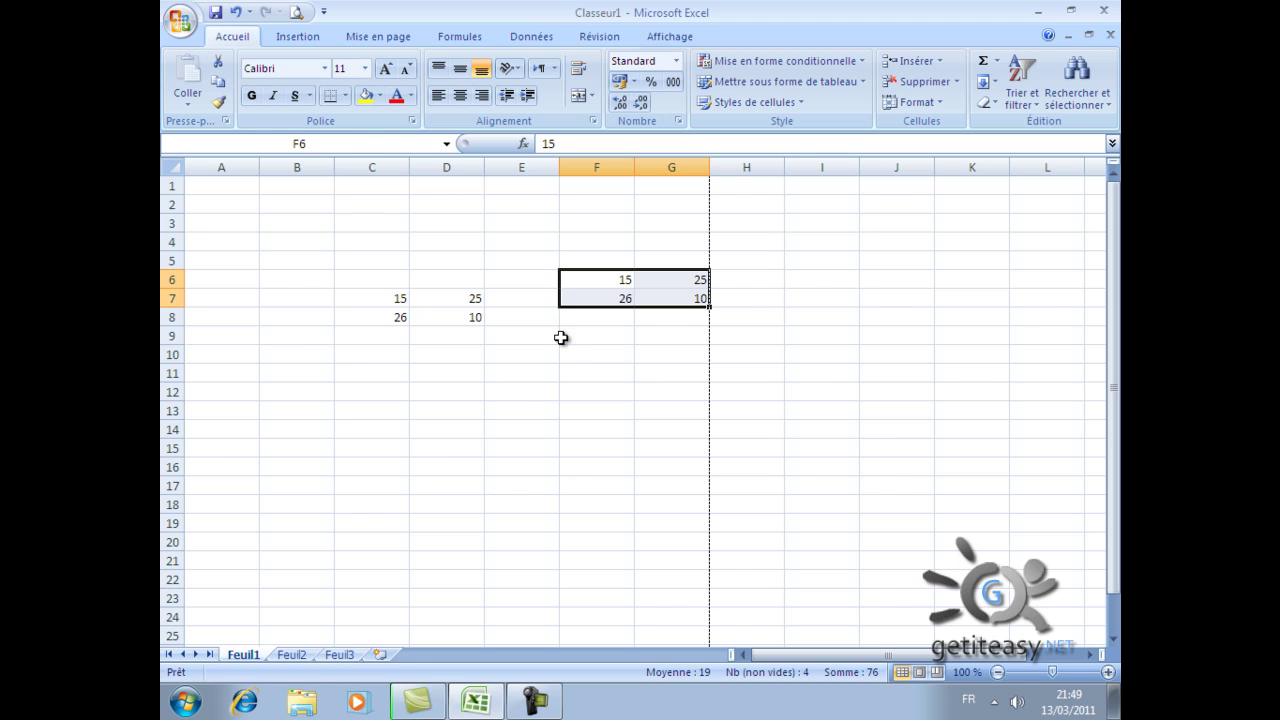
pyautogui.hotkey('ctrl', 'z')
pyautogui.hotkey('ctrl', 'z')
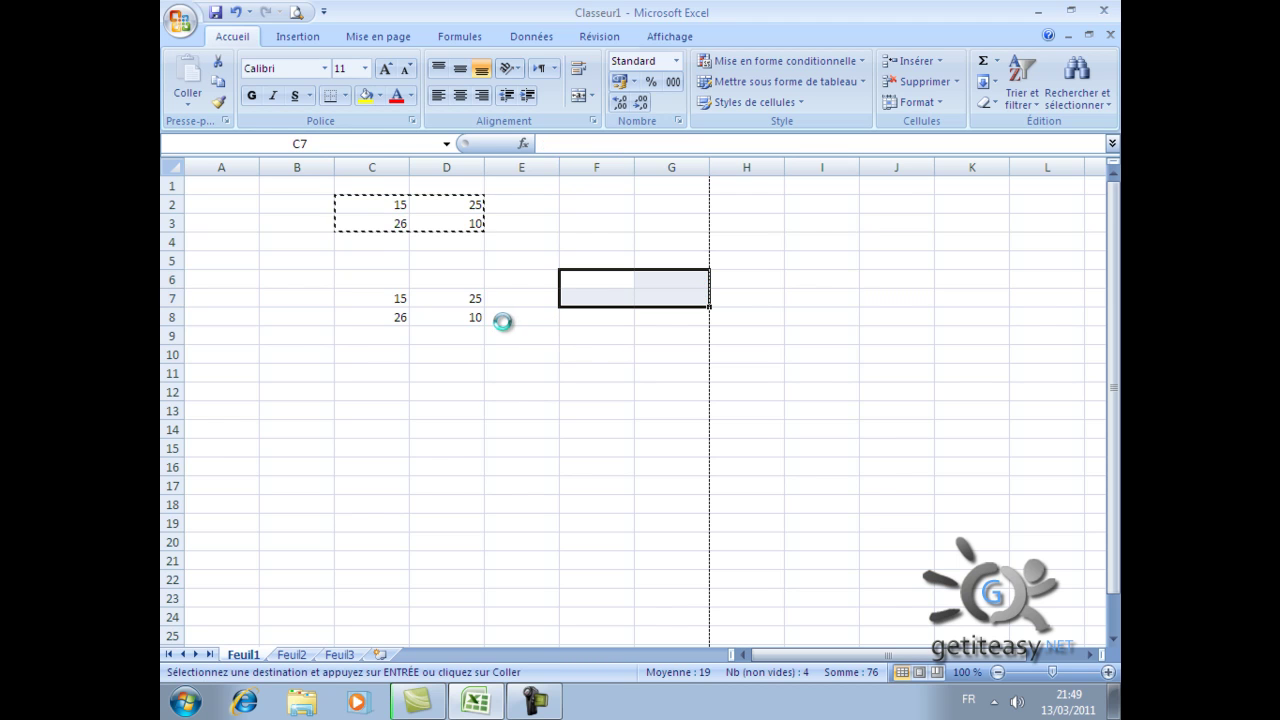
pyautogui.click(452, 258)
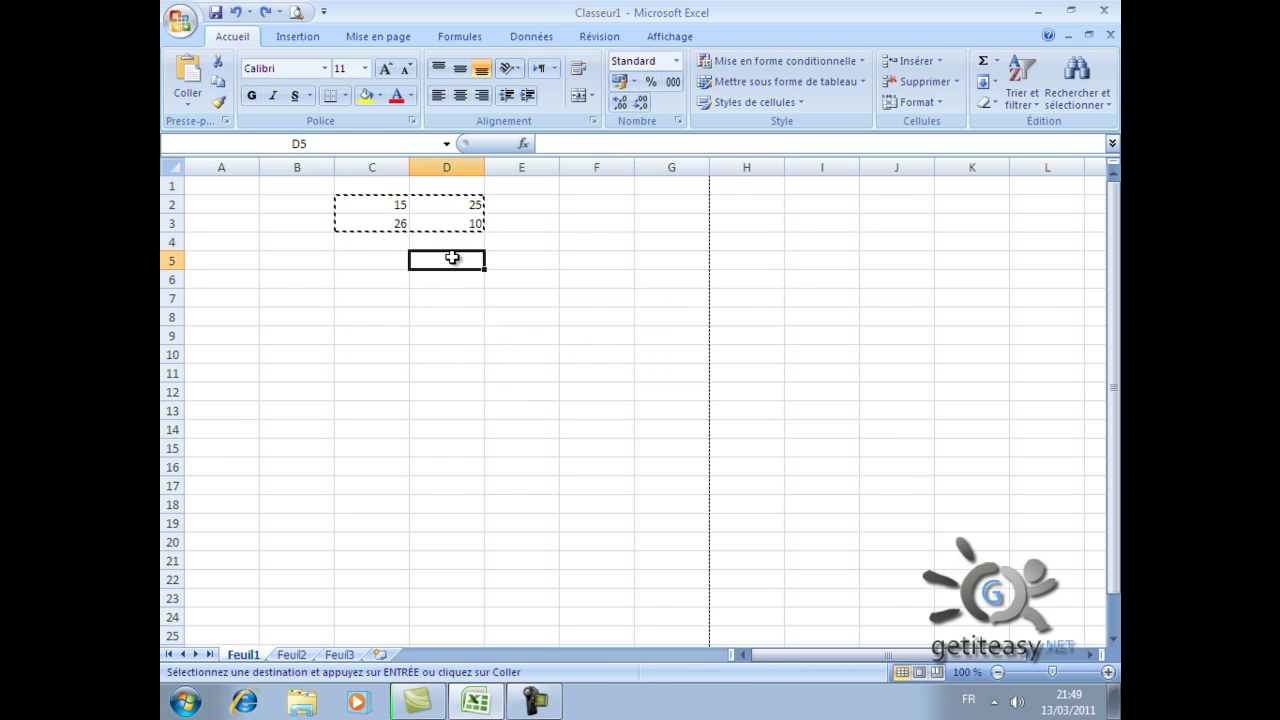
pyautogui.moveTo(369, 205); pyautogui.dragTo(427, 221)
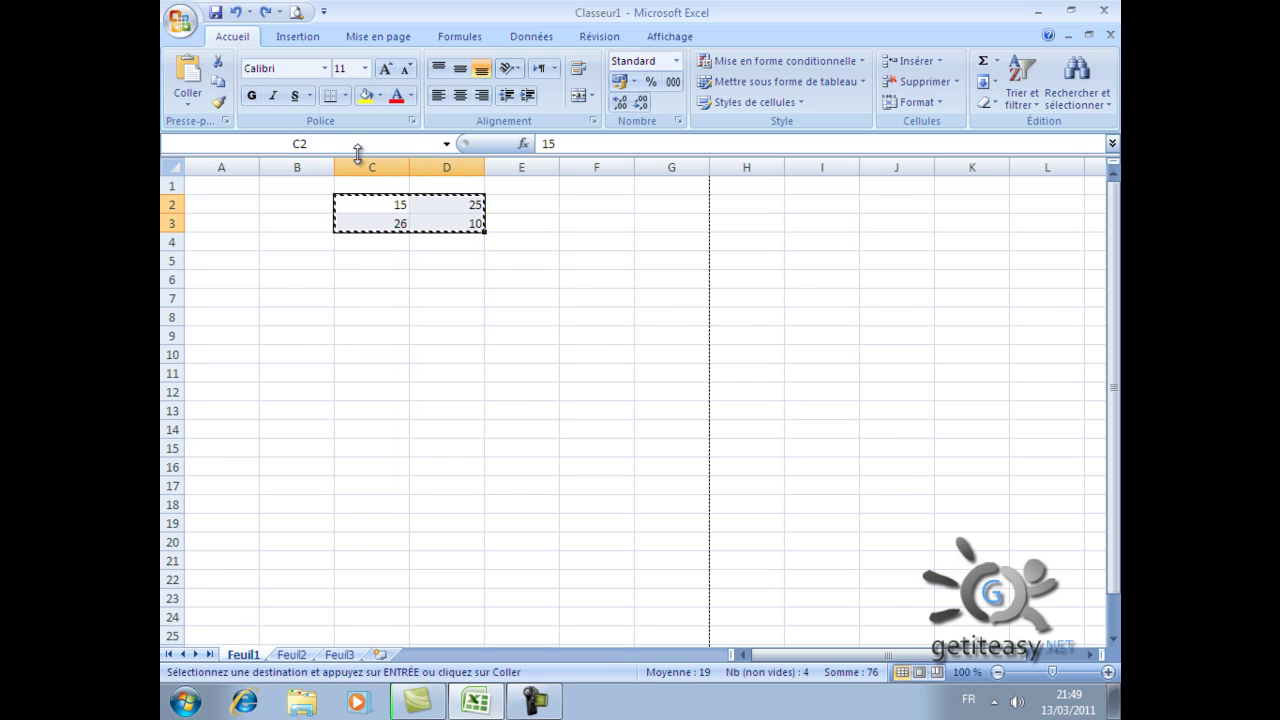
pyautogui.click(391, 241)
pyautogui.click(394, 296)
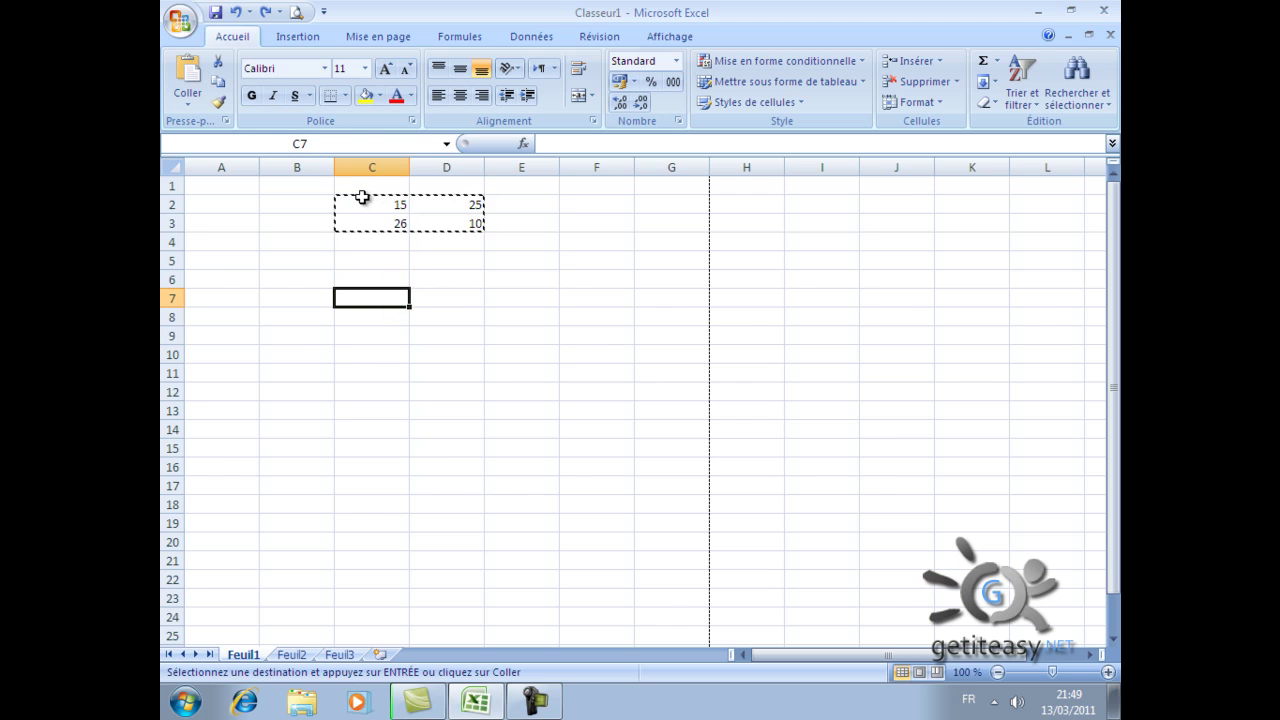
pyautogui.click(469, 203)
pyautogui.click(443, 217)
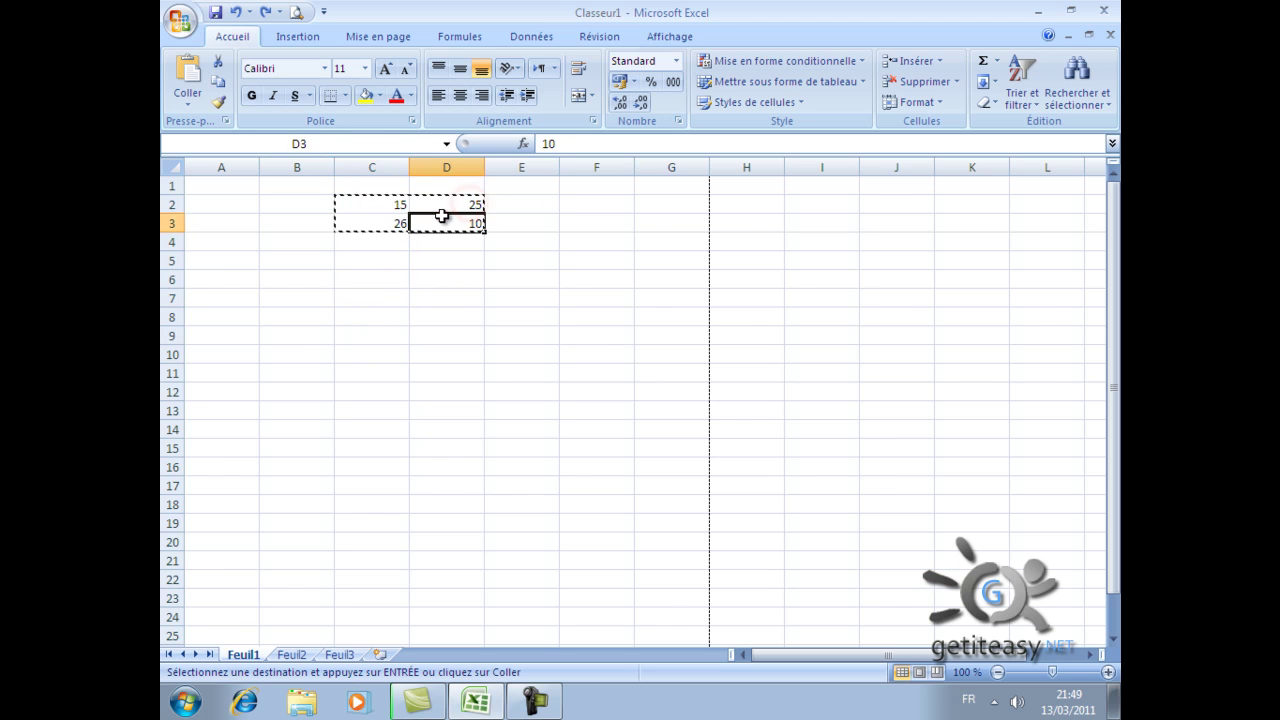
pyautogui.click(365, 320)
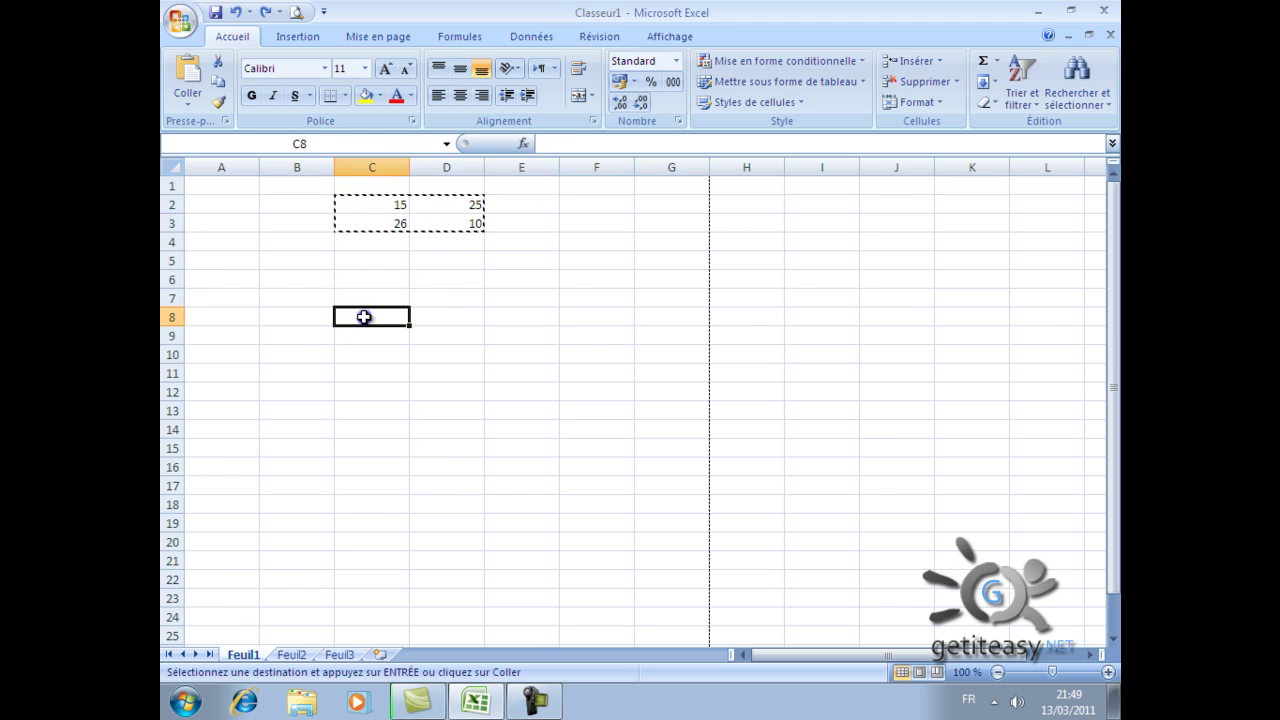
pyautogui.rightClick(365, 320)
pyautogui.click(404, 369)
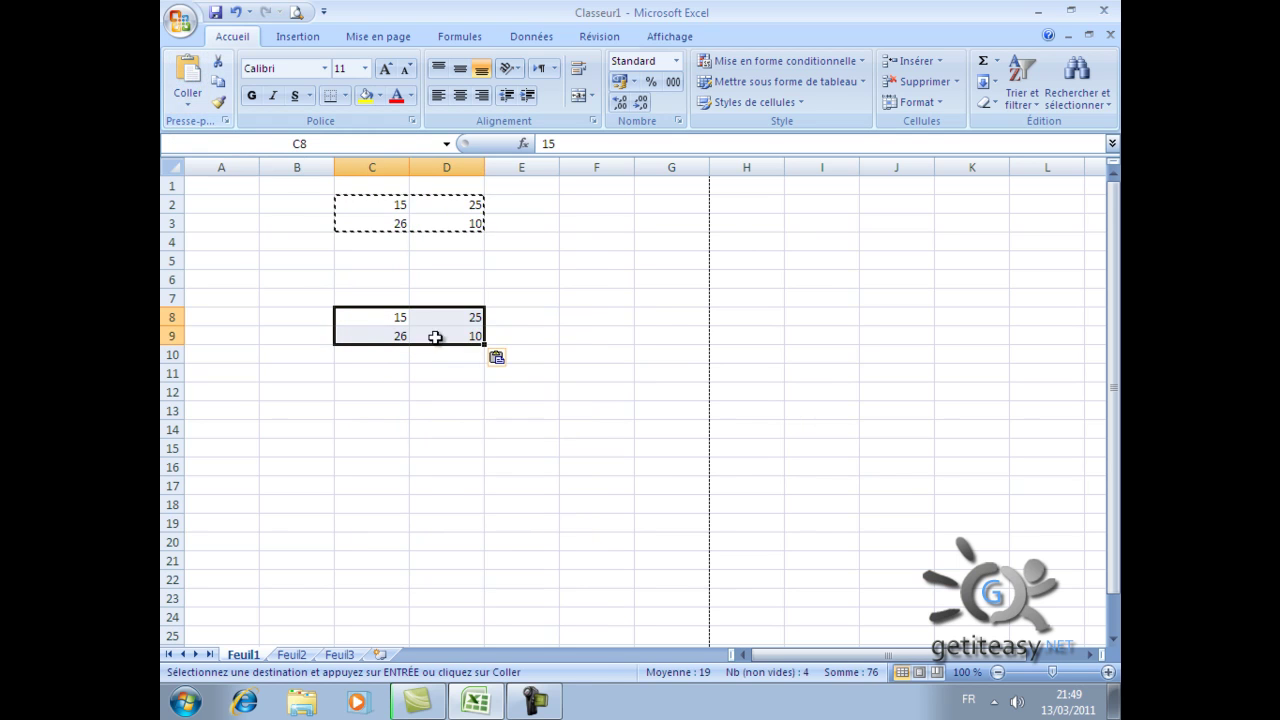
pyautogui.click(557, 318)
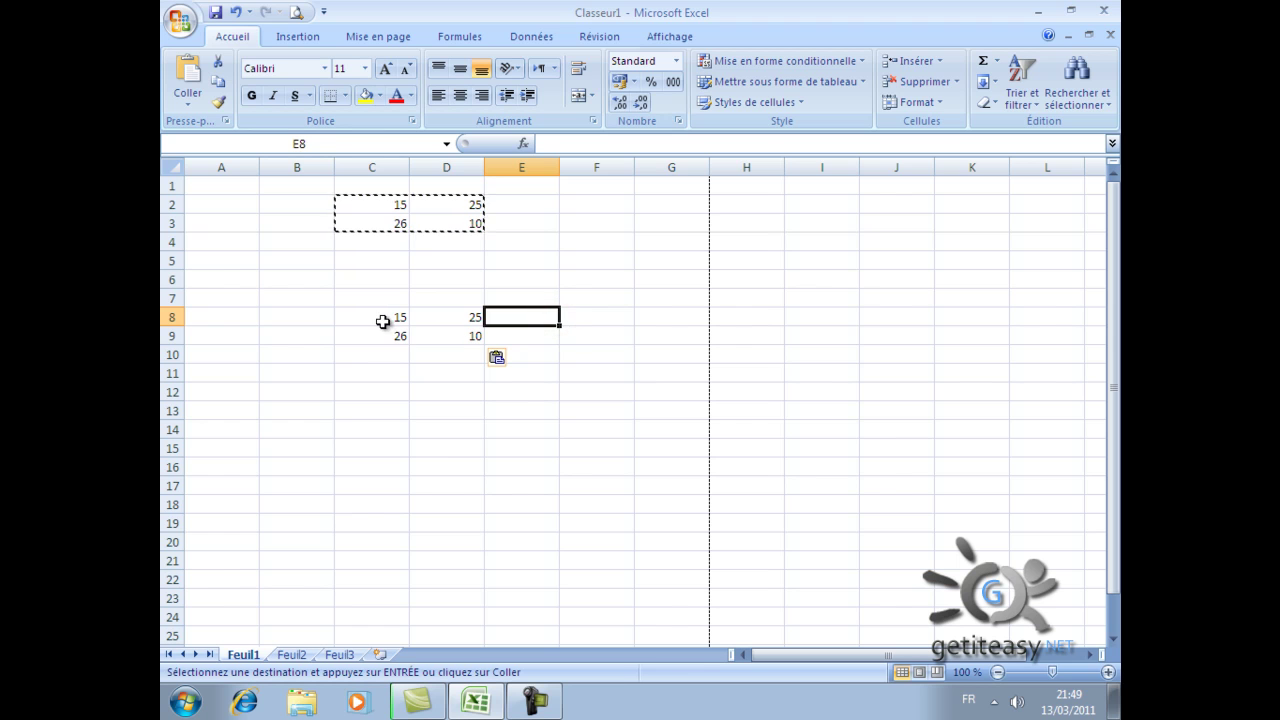
pyautogui.moveTo(380, 319); pyautogui.dragTo(445, 333)
# Clear the pasted copy from C8:D9 and copy C2:D3 again for pasting at A9
pyautogui.press('Delete')
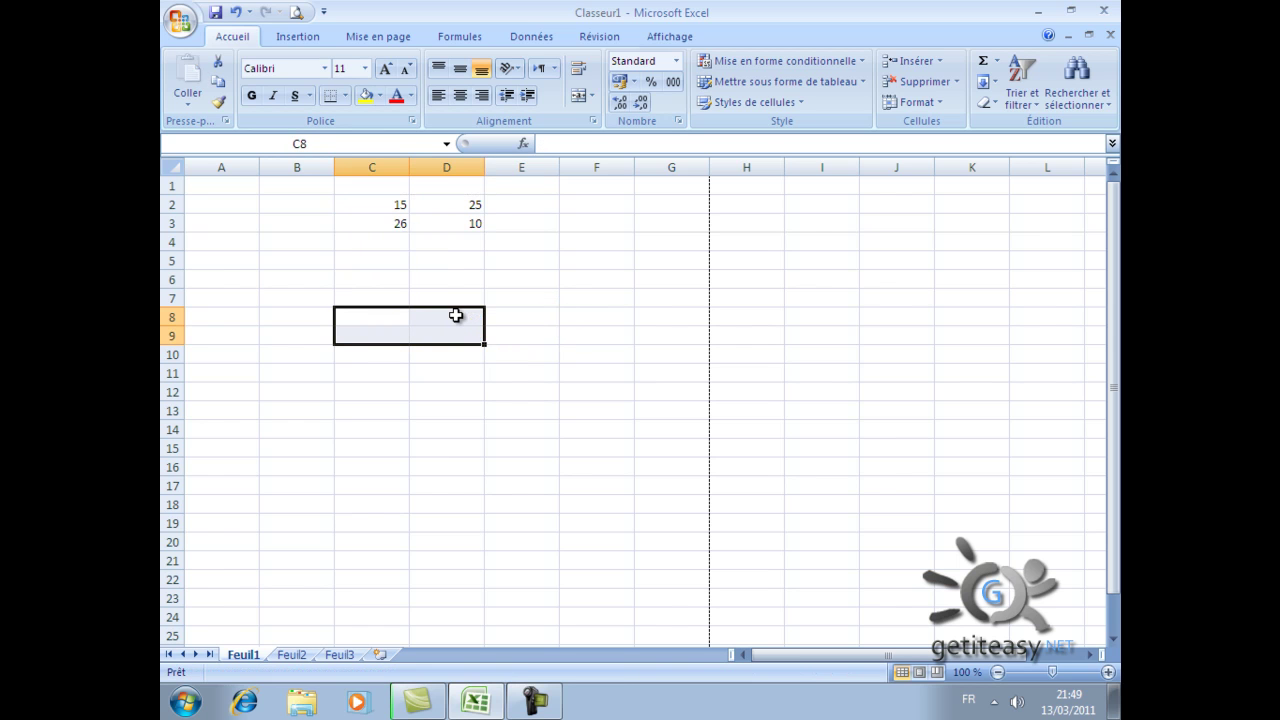
pyautogui.moveTo(382, 203); pyautogui.dragTo(446, 225)
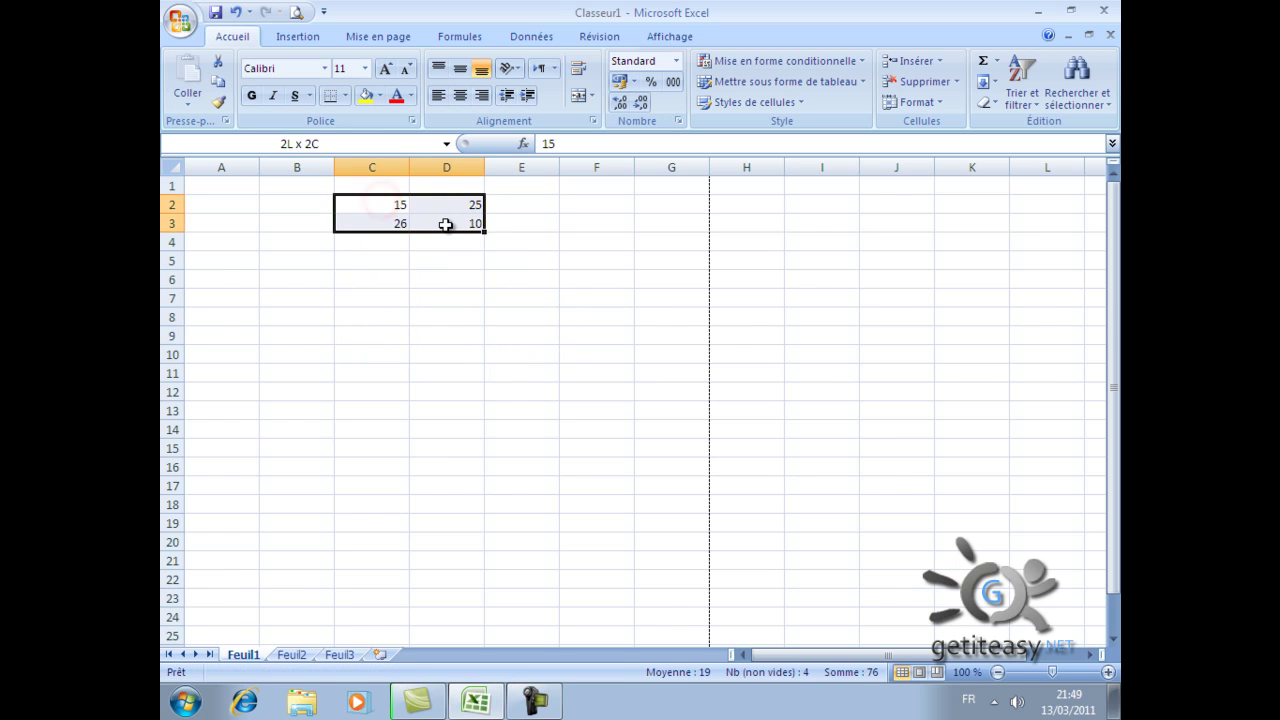
pyautogui.hotkey('ctrl', 'c')
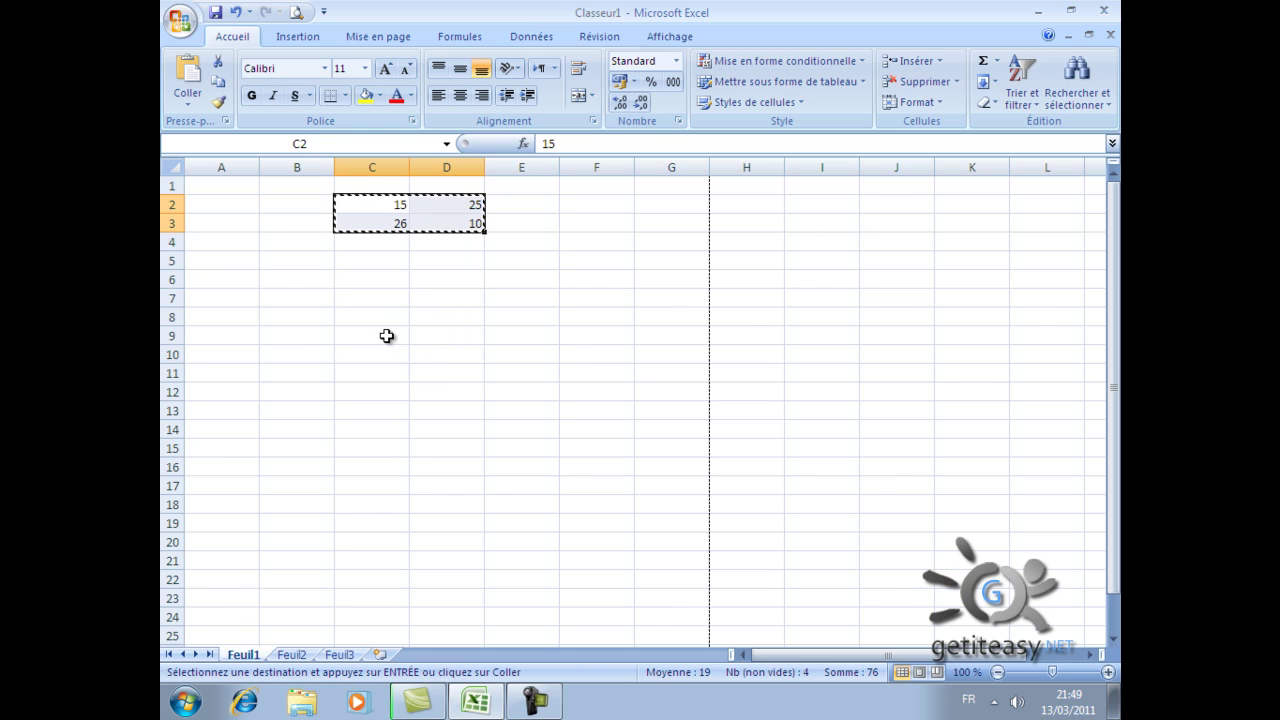
pyautogui.click(240, 338)
pyautogui.rightClick(241, 340)
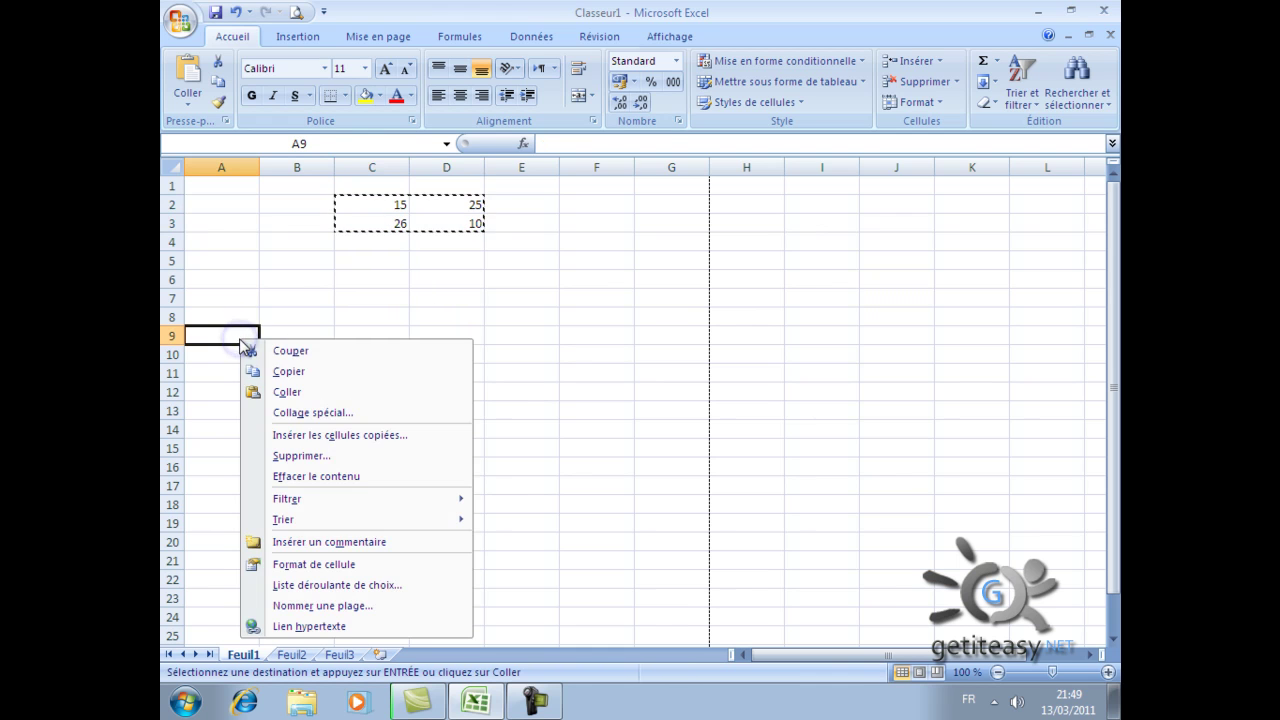
# Open Paste Special at A9, tick Transpose, then cancel without pasting
pyautogui.click(324, 413)
pyautogui.moveTo(303, 264)
pyautogui.mouseDown()
pyautogui.moveTo(630, 178)
pyautogui.moveTo(613, 185)
pyautogui.mouseUp()
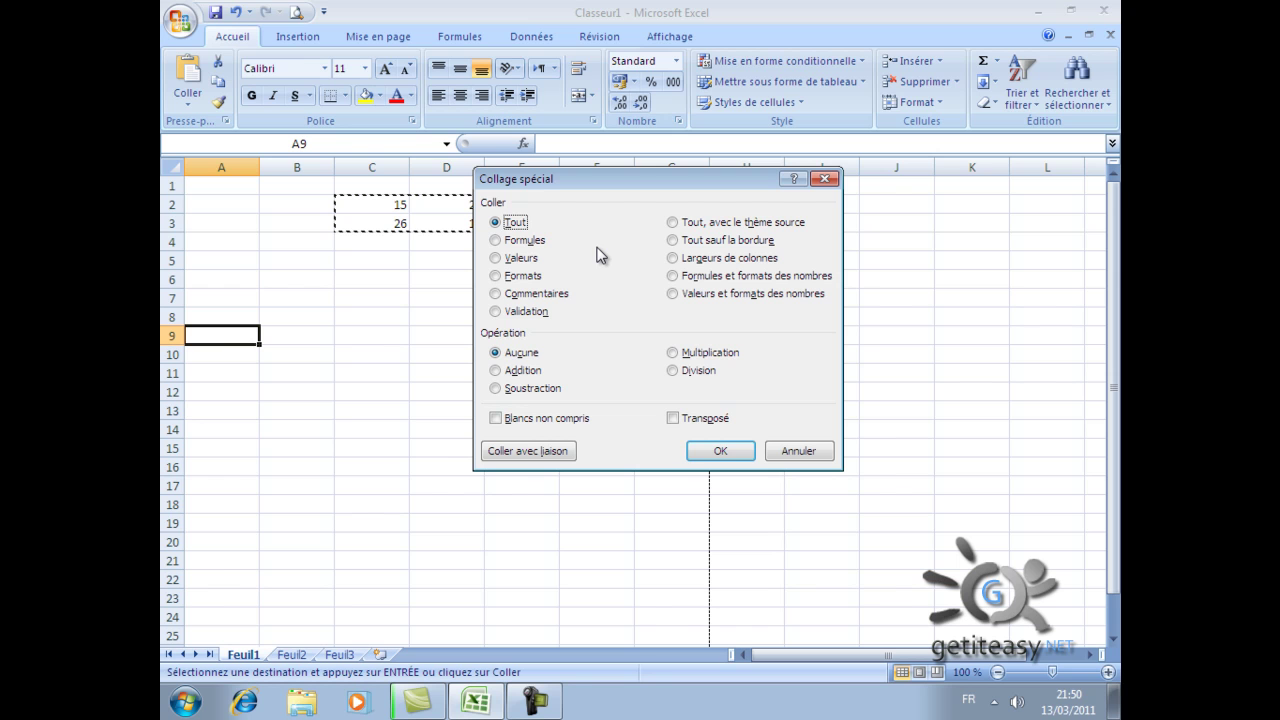
pyautogui.click(707, 424)
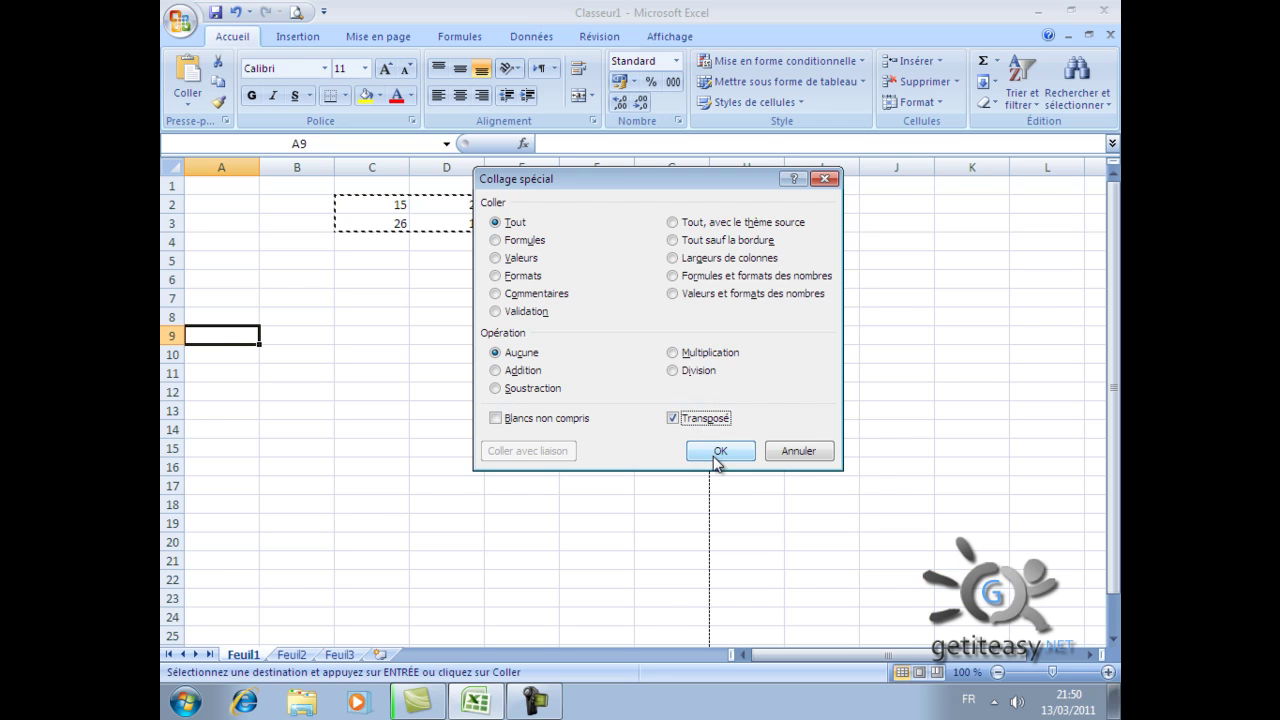
pyautogui.moveTo(613, 195); pyautogui.dragTo(703, 195)
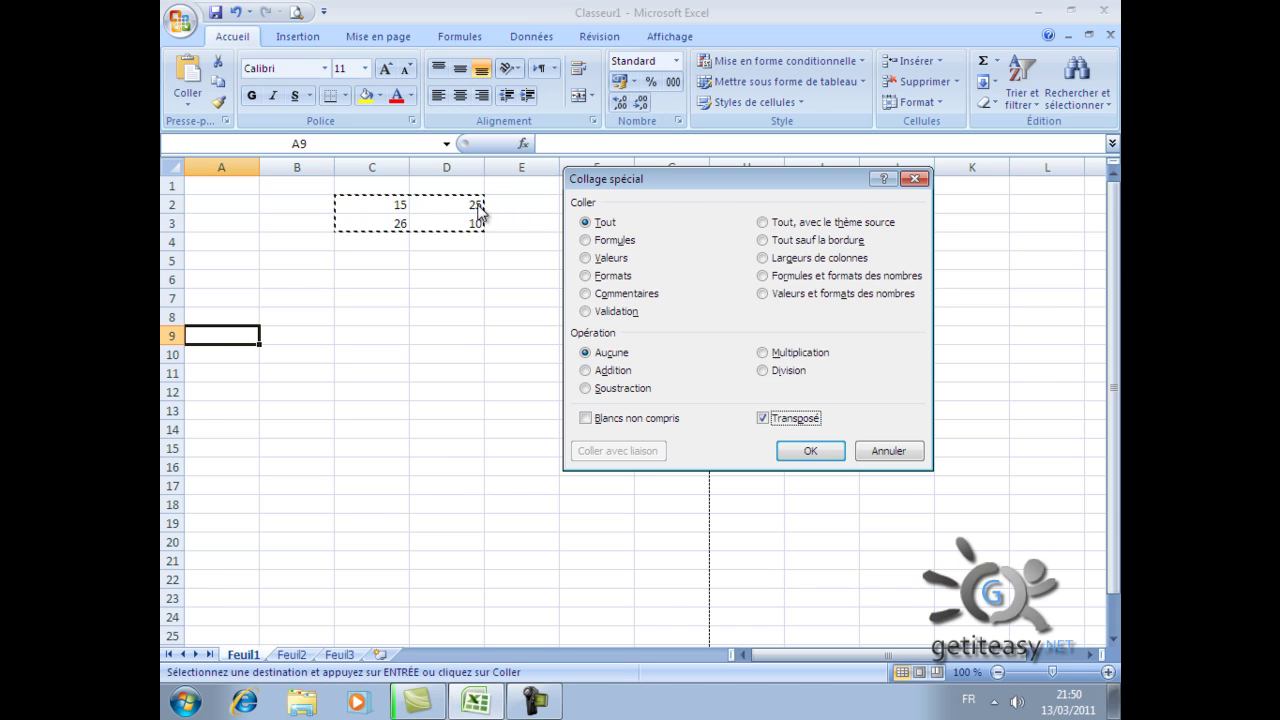
pyautogui.click(888, 451)
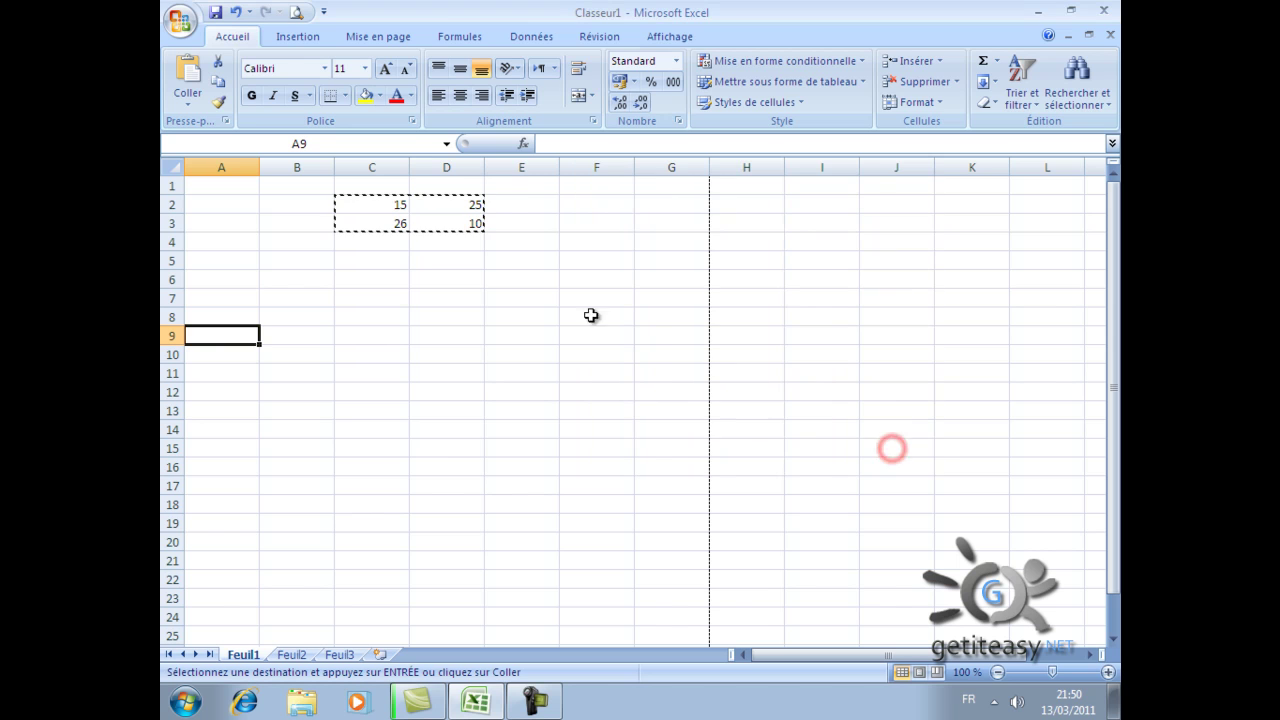
# Enter 10 in C4 and 0 in D4, then copy the C2:D4 block
pyautogui.click(397, 243)
pyautogui.write('10')
pyautogui.click(443, 247)
pyautogui.write('0')
pyautogui.click(549, 220)
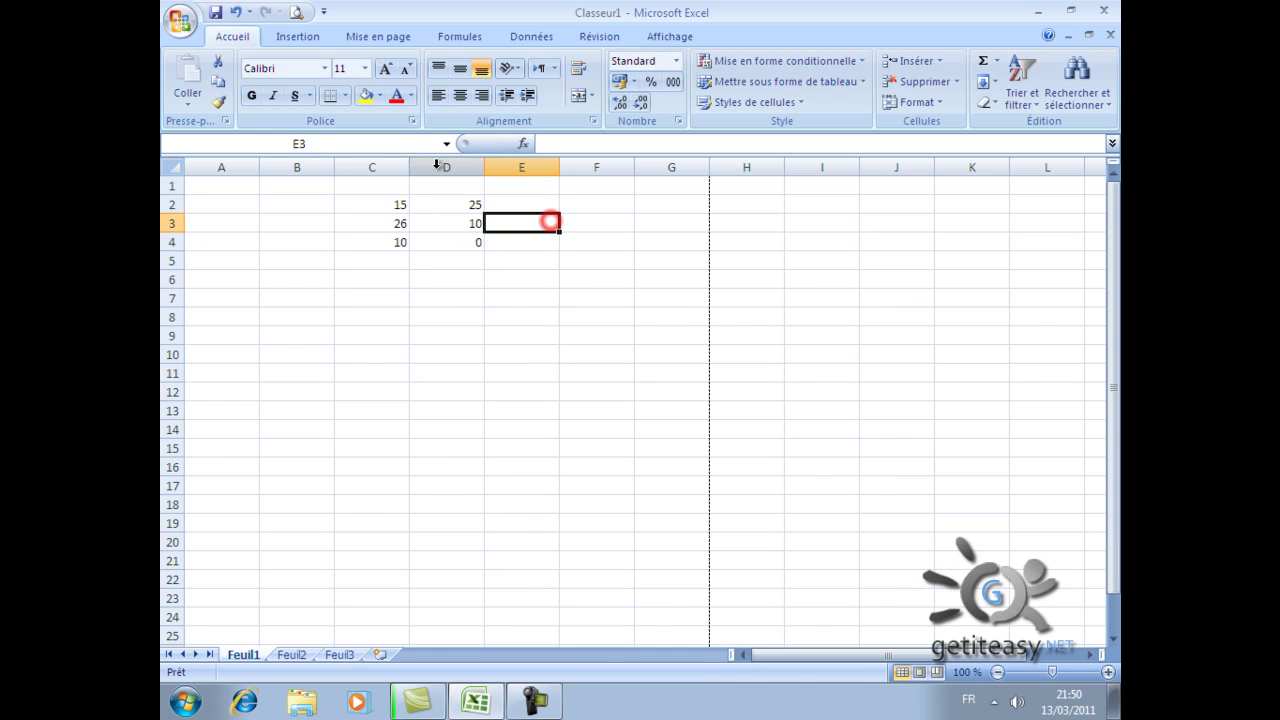
pyautogui.moveTo(386, 202); pyautogui.dragTo(455, 238)
pyautogui.hotkey('ctrl', 'c')
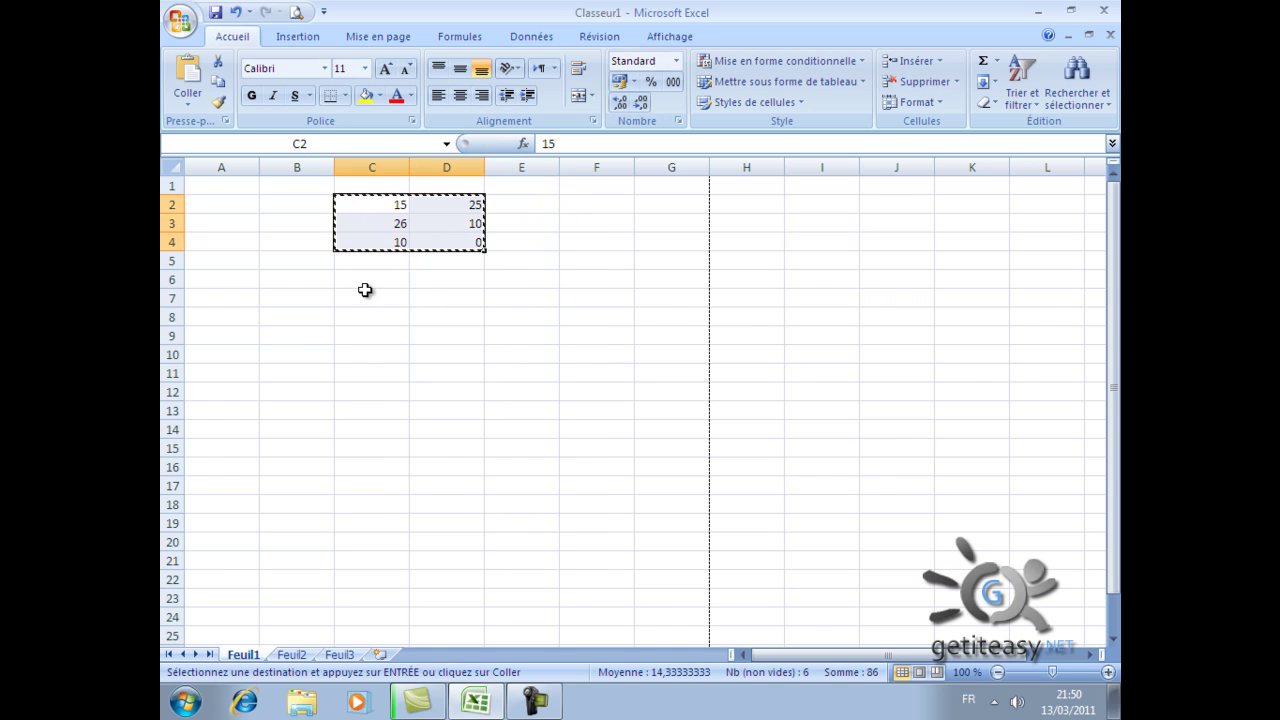
# Paste Special C2:D4 at C7 with Transpose, giving 15, 26, 10 over 25, 10, 0
pyautogui.rightClick(366, 293)
pyautogui.click(439, 373)
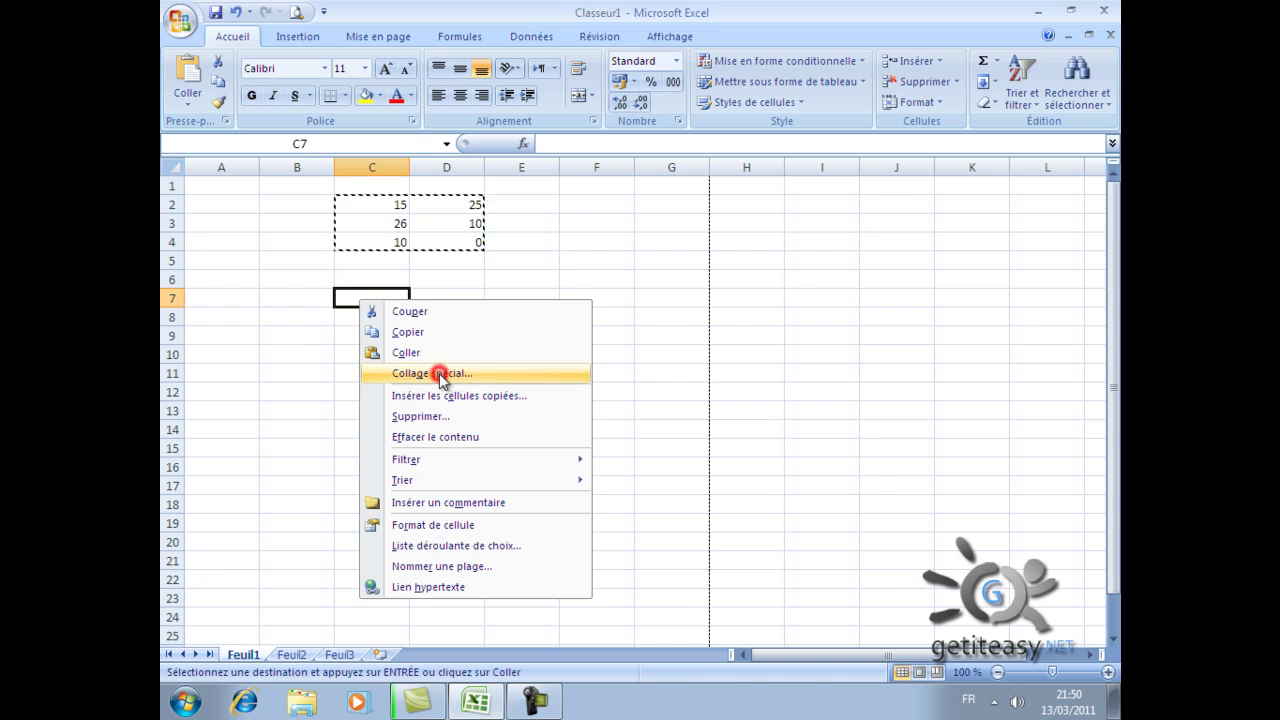
pyautogui.moveTo(470, 234); pyautogui.dragTo(722, 157)
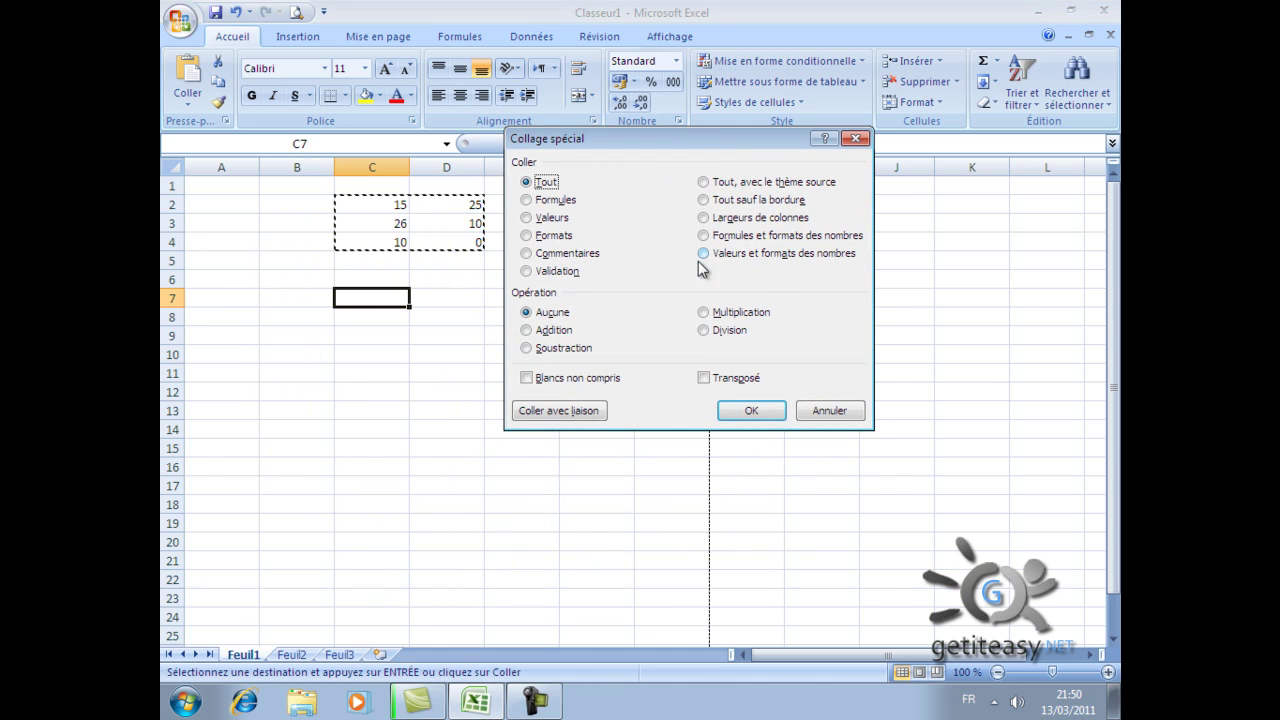
pyautogui.click(703, 378)
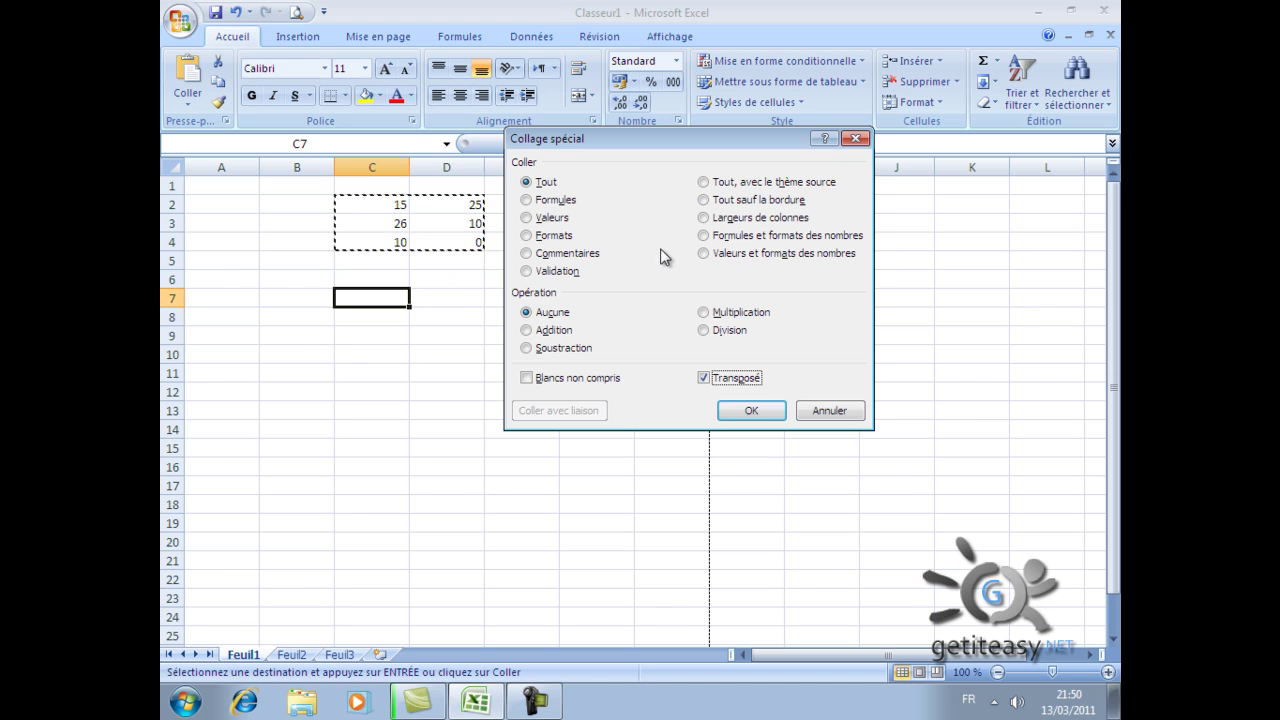
pyautogui.click(742, 412)
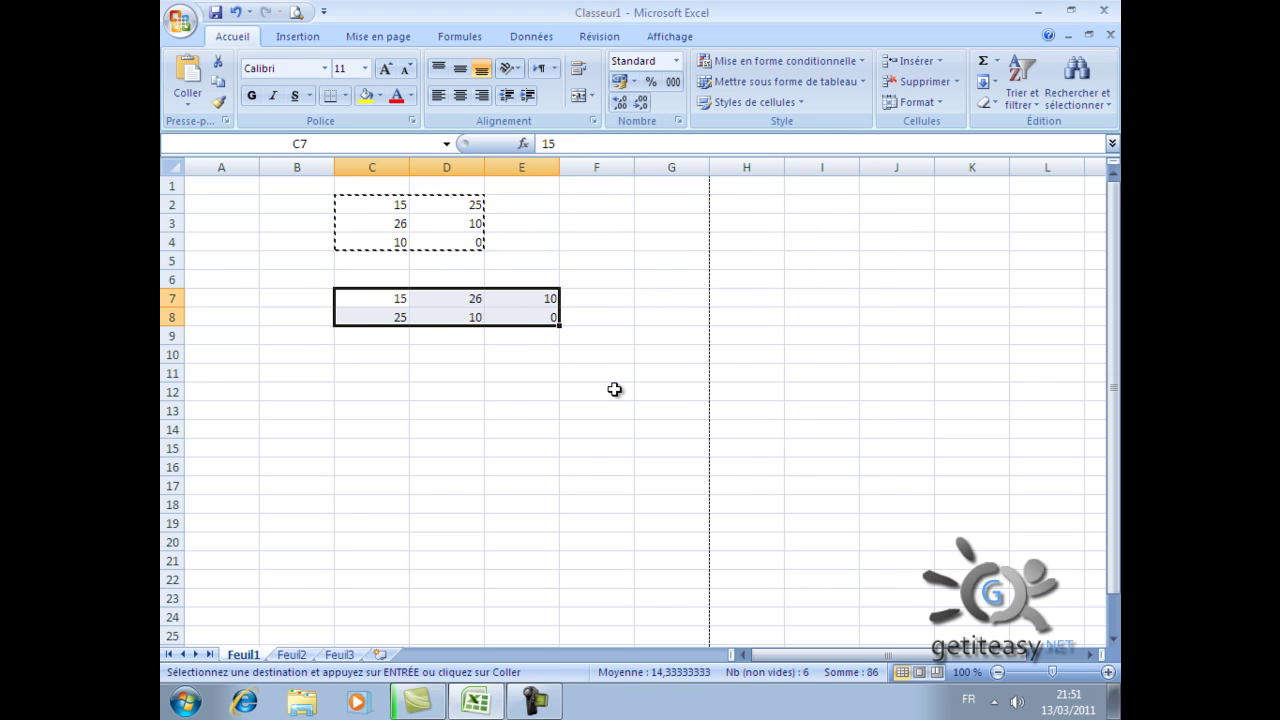
pyautogui.click(527, 372)
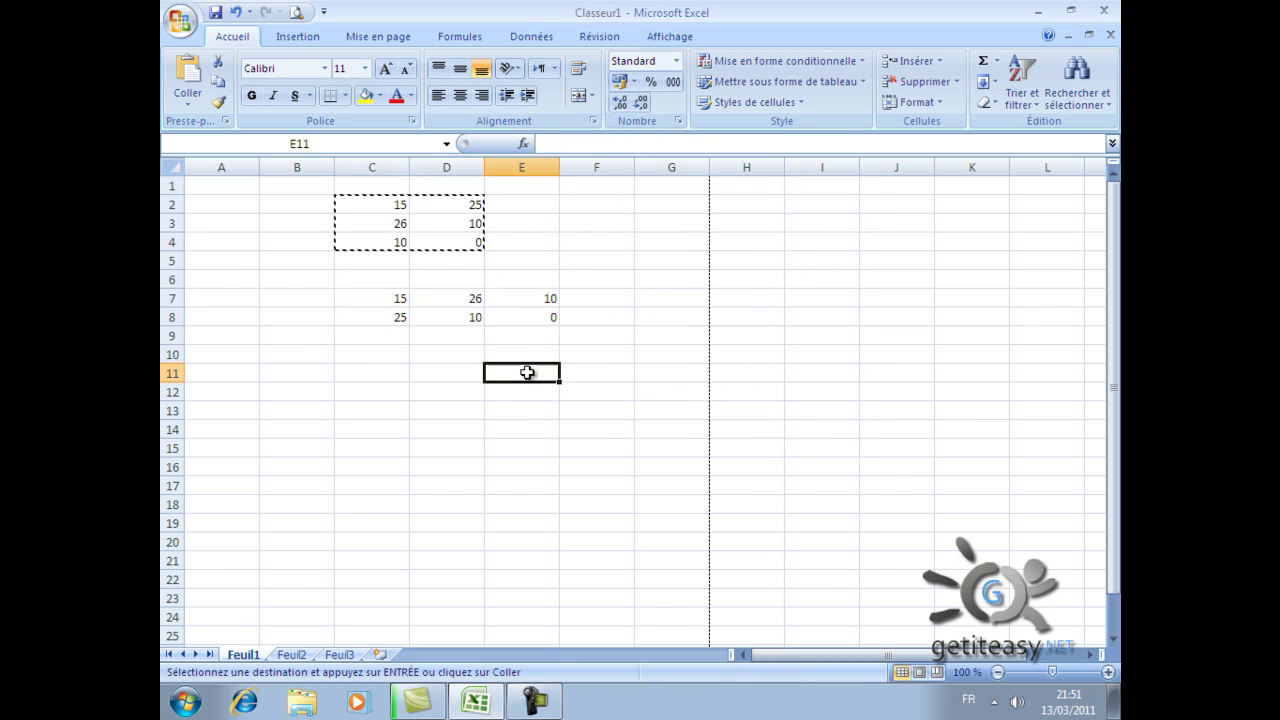
# Compare source columns C2:C4 and D2:D4 with pasted rows C7:E7 and C8:E8
pyautogui.click(395, 209)
pyautogui.click(396, 228)
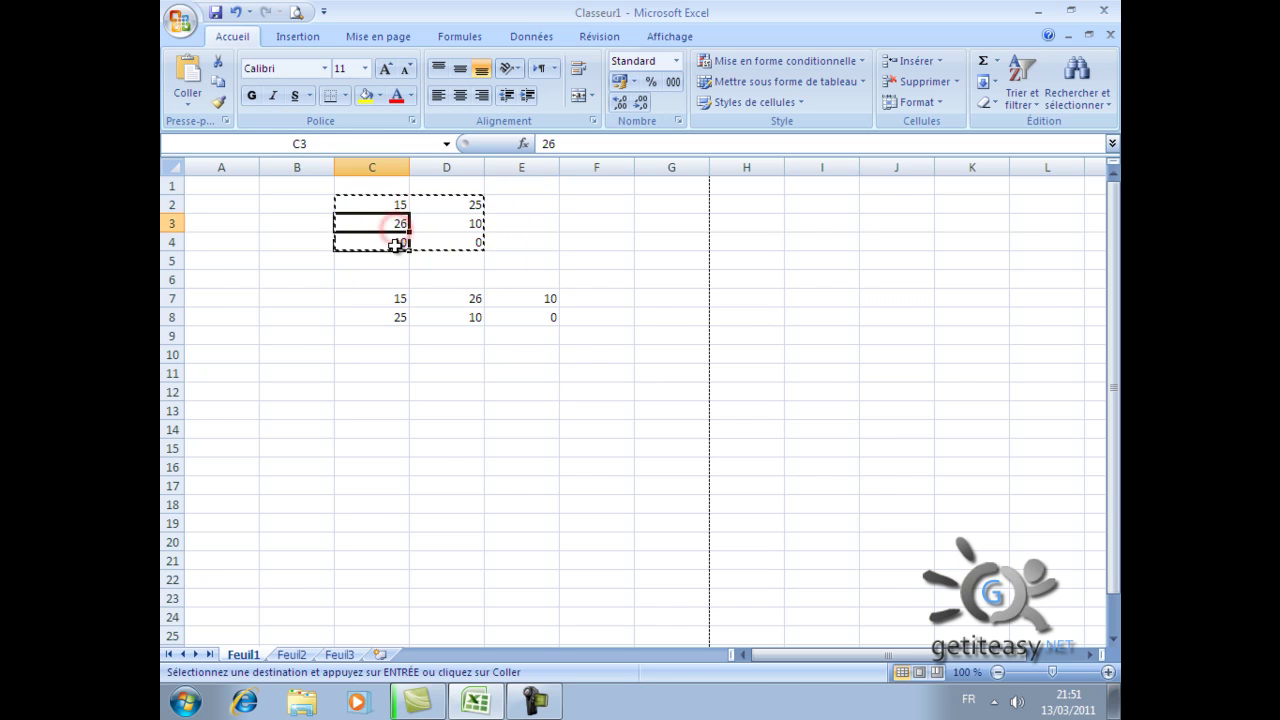
pyautogui.click(395, 244)
pyautogui.moveTo(382, 205); pyautogui.dragTo(373, 243)
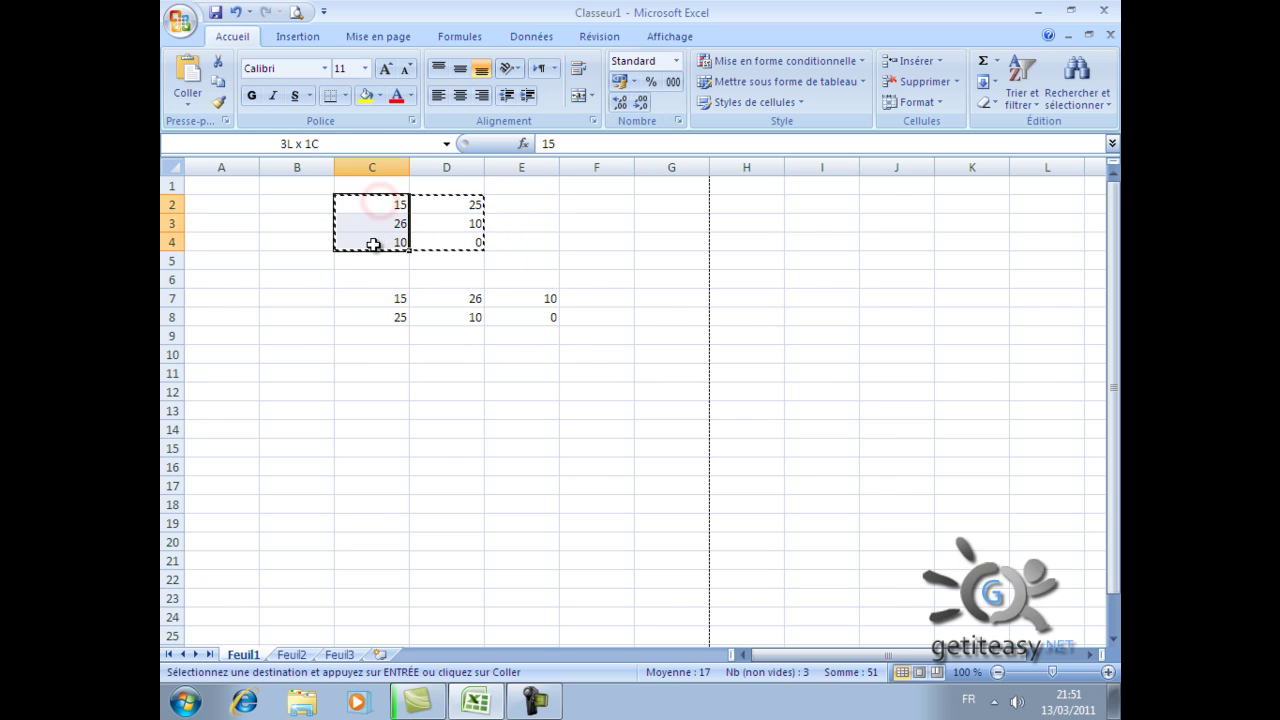
pyautogui.moveTo(370, 300); pyautogui.dragTo(551, 299)
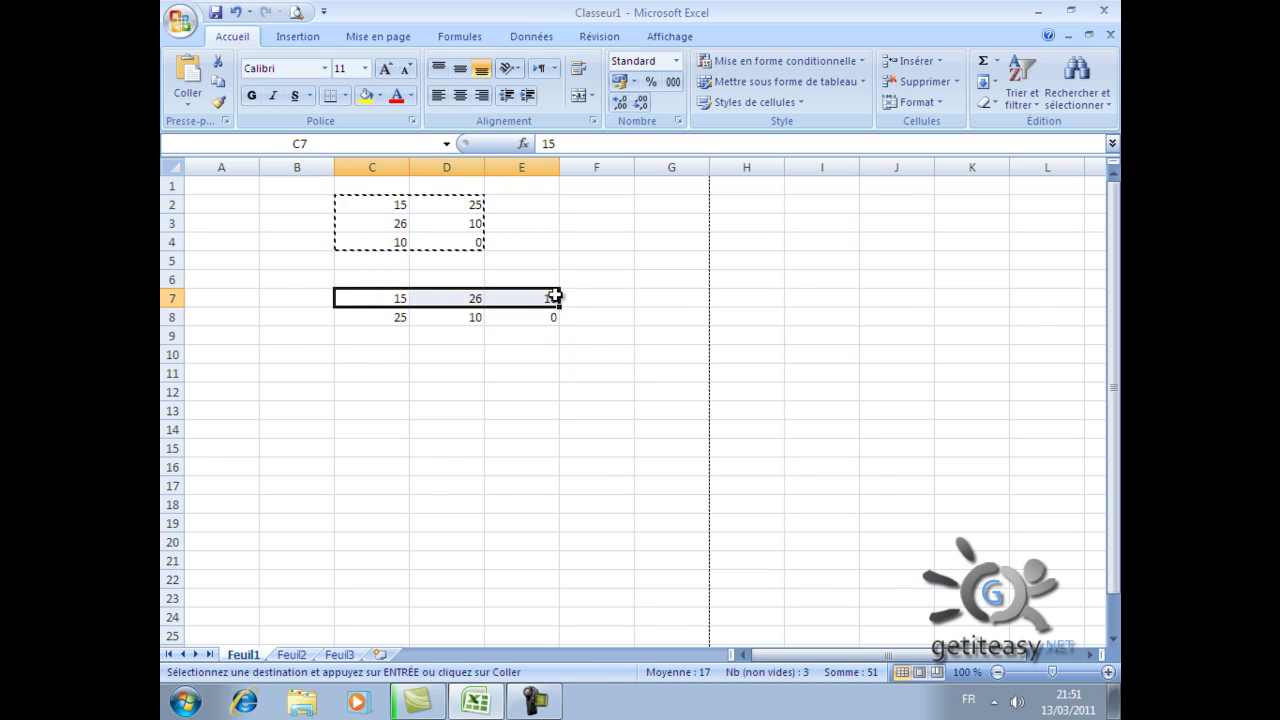
pyautogui.moveTo(452, 200); pyautogui.dragTo(450, 240)
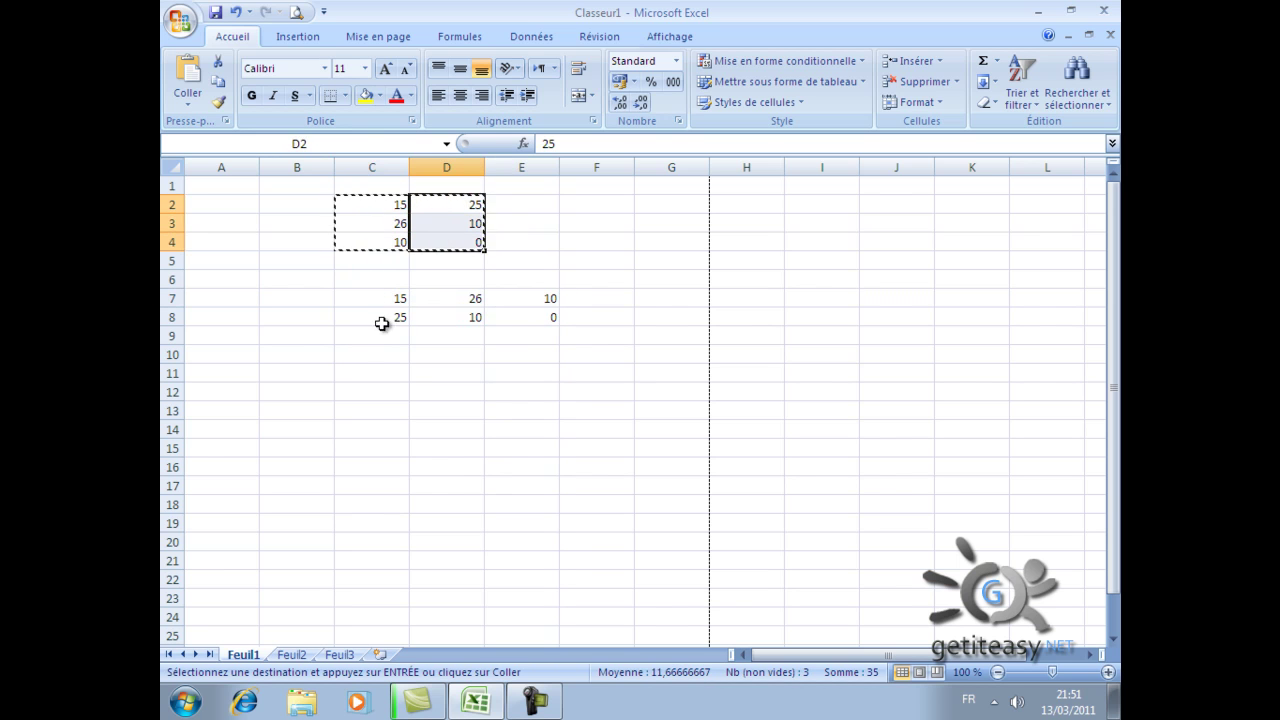
pyautogui.moveTo(370, 317); pyautogui.dragTo(536, 315)
# Delete the transposed copy from C7:E8
pyautogui.click(448, 349)
pyautogui.moveTo(358, 286); pyautogui.dragTo(561, 320)
pyautogui.press('Delete')
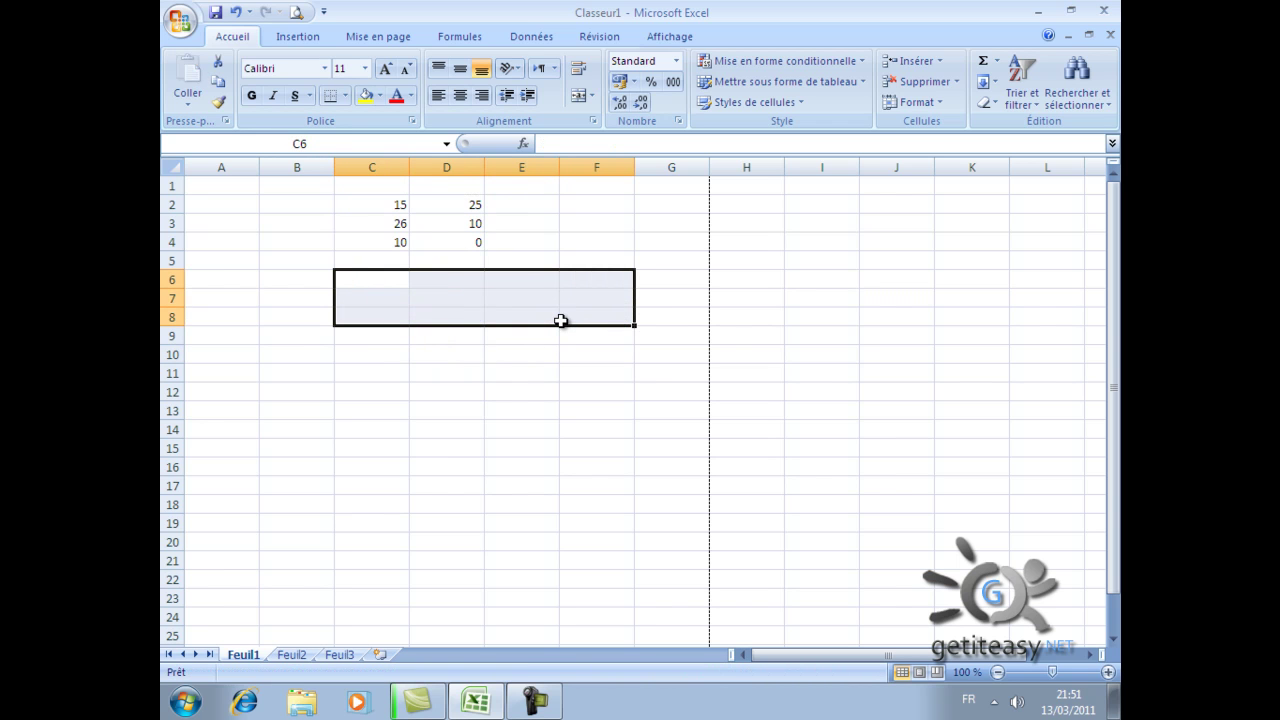
pyautogui.click(383, 296)
pyautogui.moveTo(381, 289)
pyautogui.mouseDown()
pyautogui.moveTo(517, 364)
pyautogui.moveTo(391, 297)
pyautogui.mouseUp()
pyautogui.click(377, 263)
pyautogui.moveTo(352, 259); pyautogui.dragTo(591, 393)
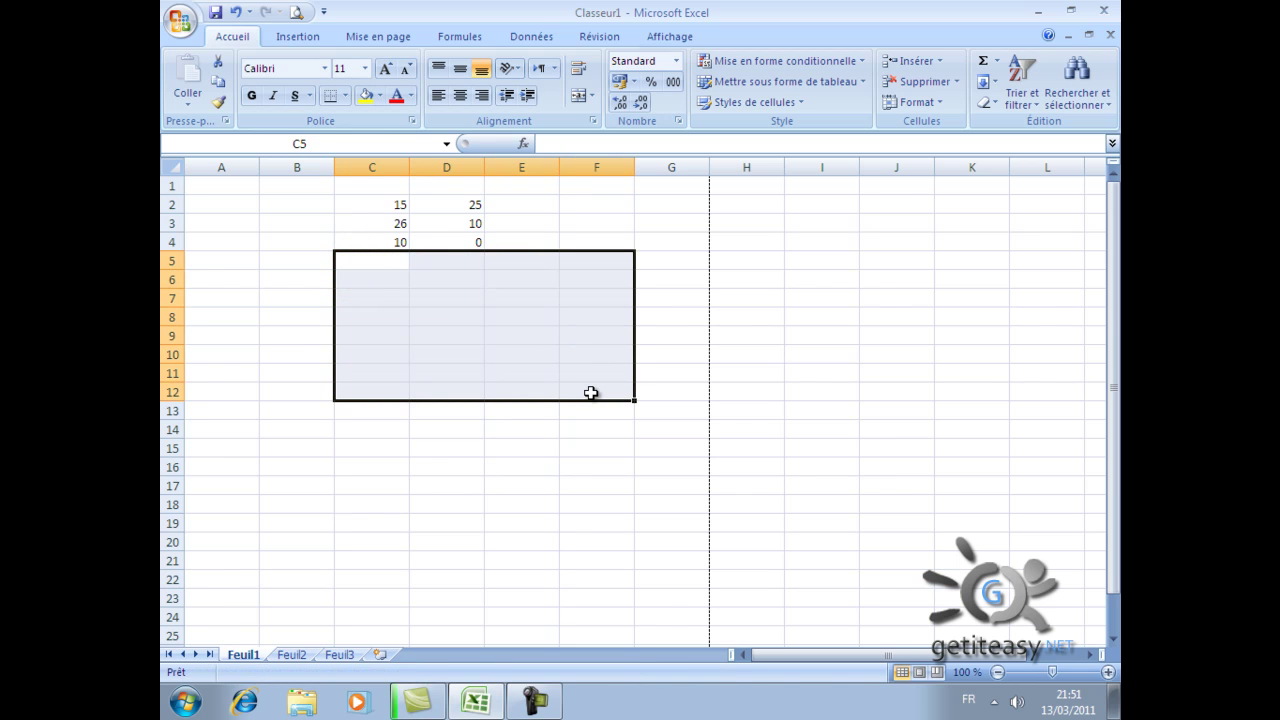
# Copy the C2:D4 block again and pick C8 as the destination
pyautogui.moveTo(377, 206); pyautogui.dragTo(454, 240)
pyautogui.hotkey('ctrl', 'c')
pyautogui.click(371, 310)
# At C8, try Paste Special's theme, except-borders, column-widths and formulas-and-number-formats options, then cancel
pyautogui.rightClick(368, 308)
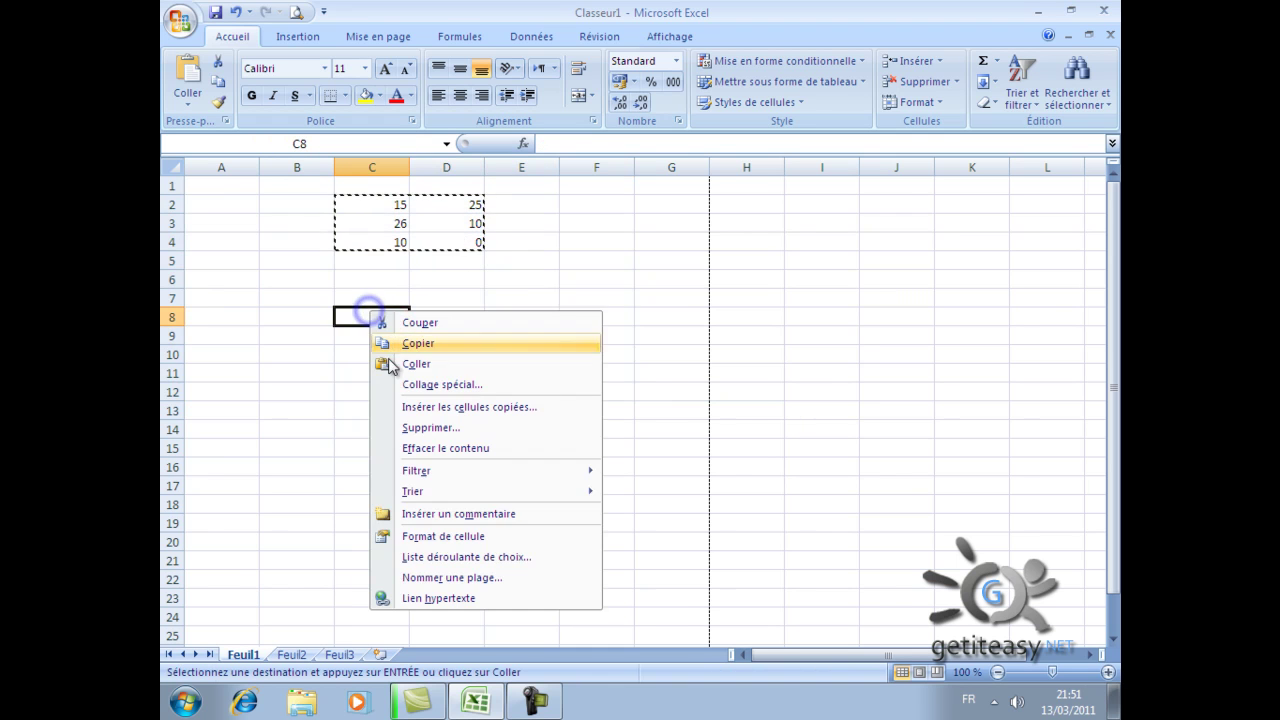
pyautogui.click(414, 384)
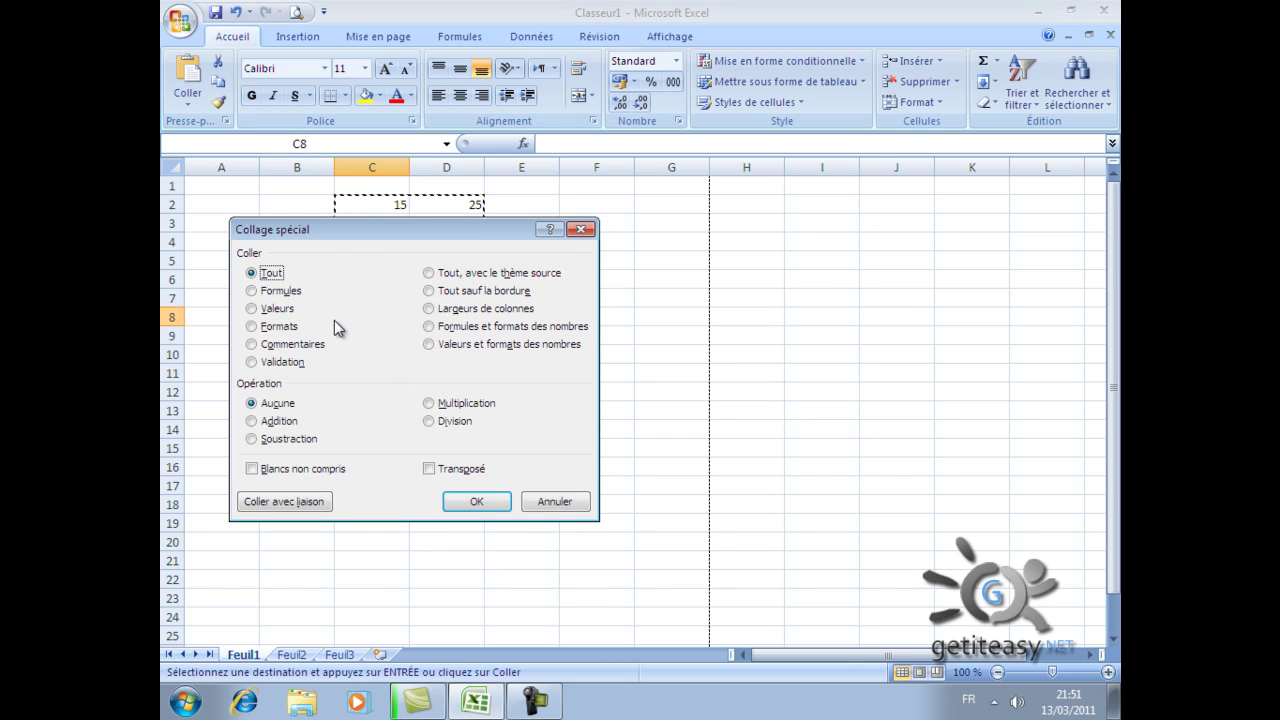
pyautogui.moveTo(338, 222); pyautogui.dragTo(645, 201)
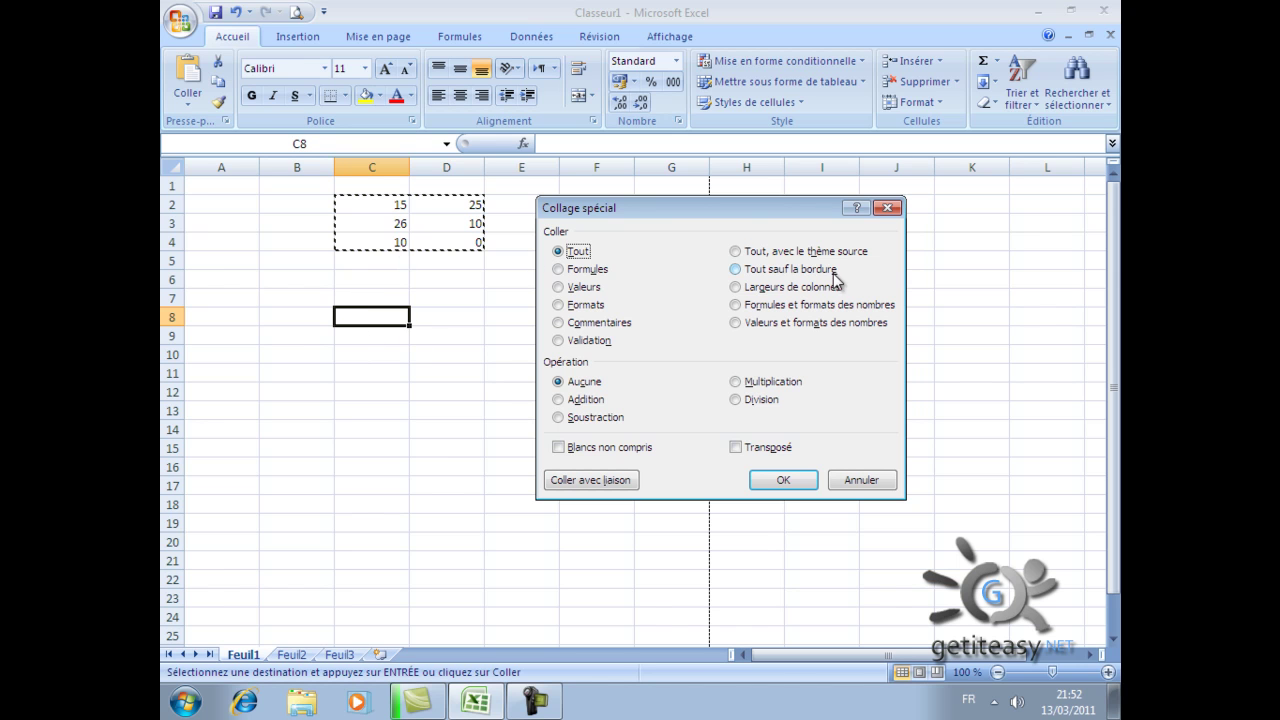
pyautogui.click(746, 251)
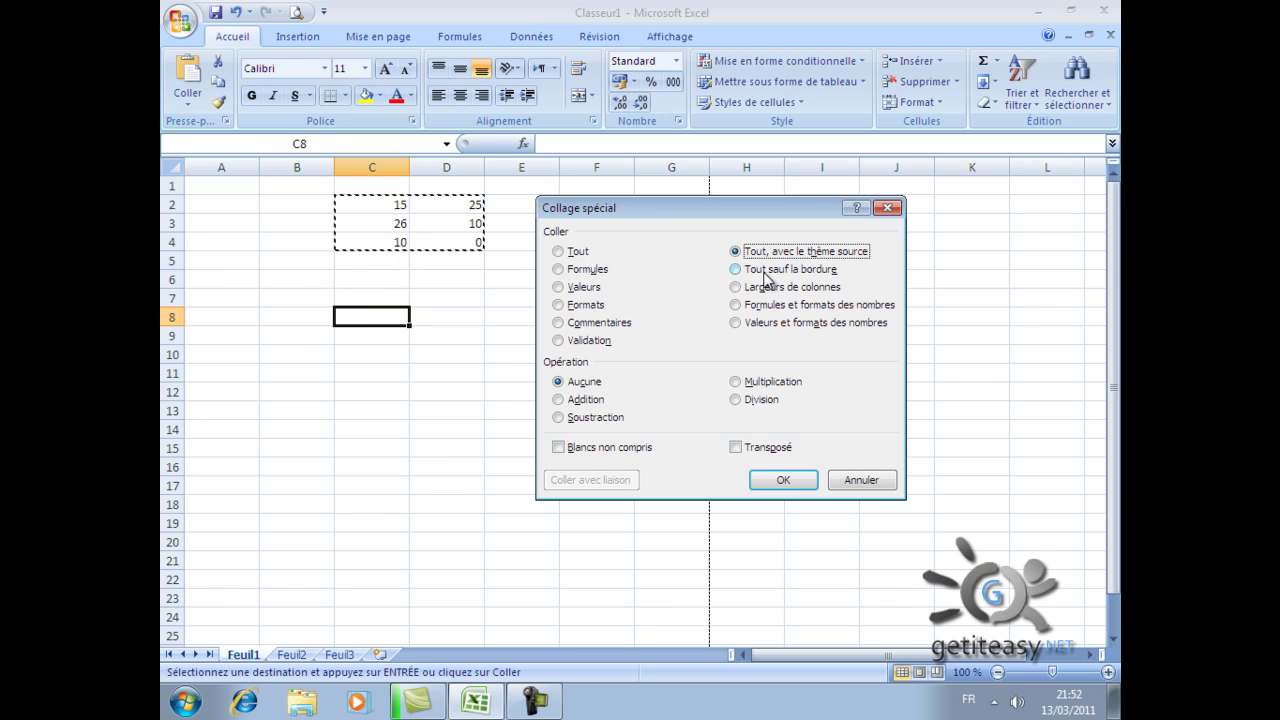
pyautogui.click(766, 272)
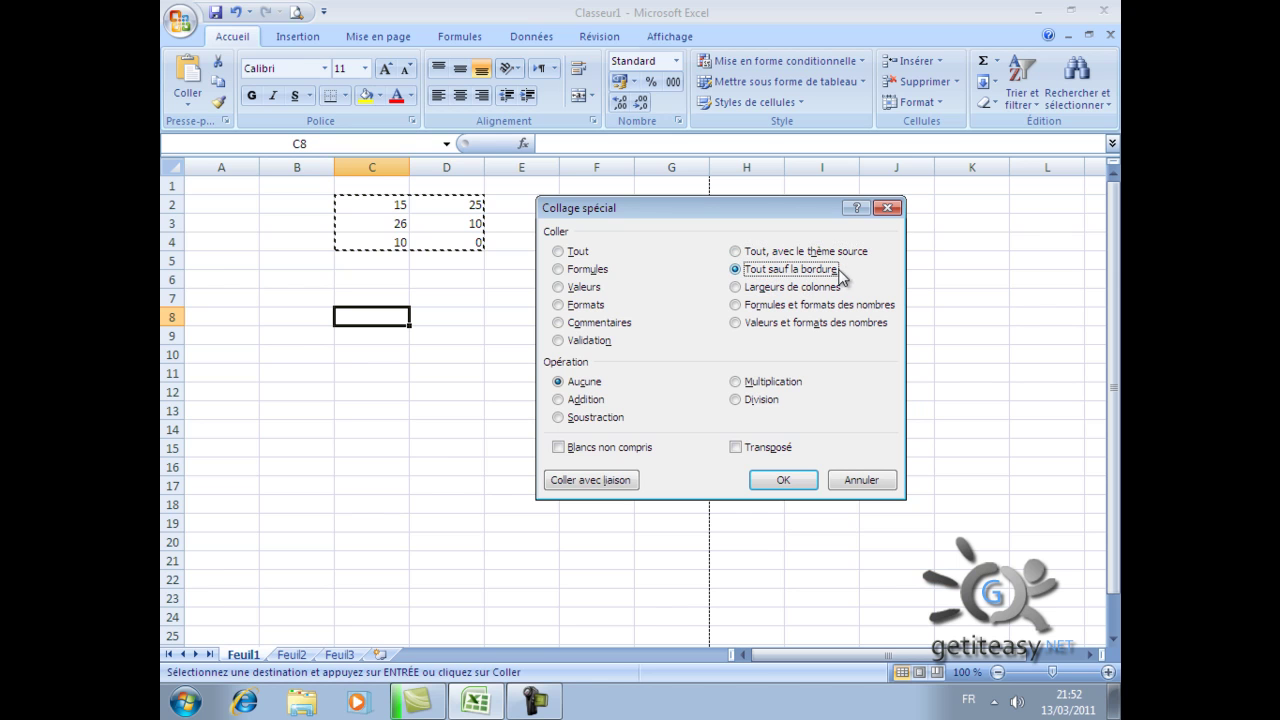
pyautogui.click(778, 287)
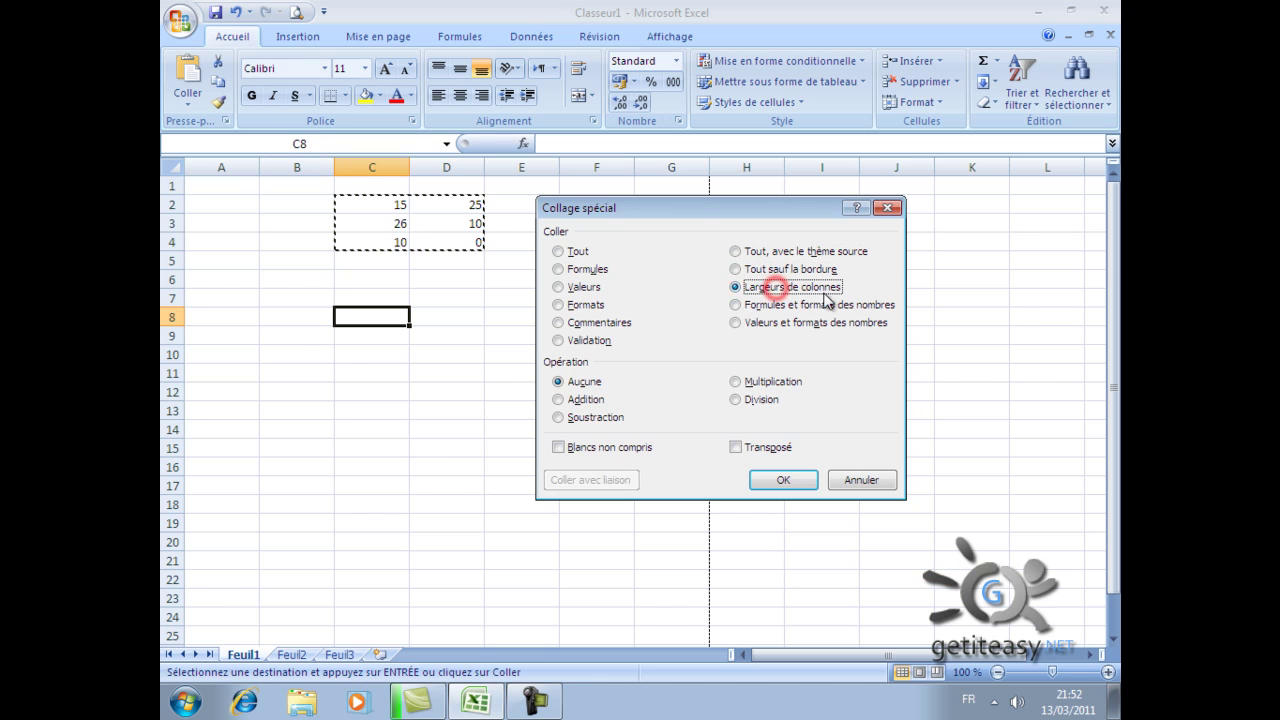
pyautogui.click(812, 305)
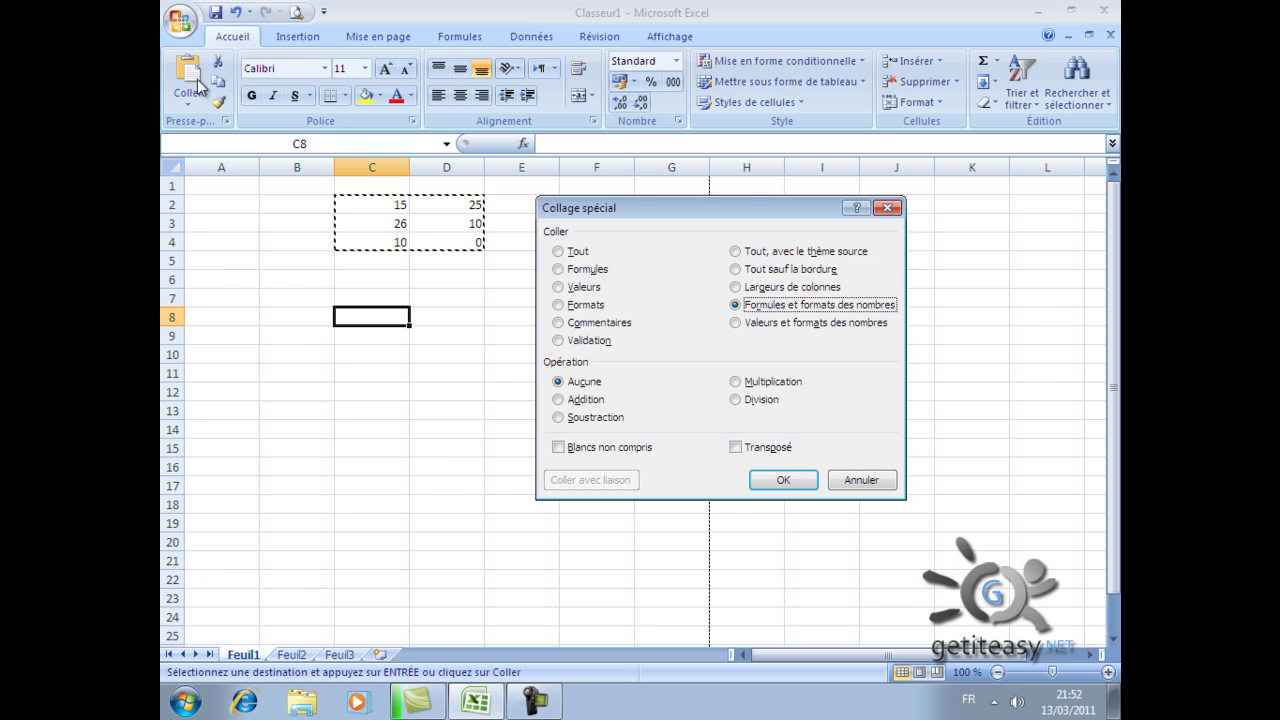
pyautogui.click(860, 480)
pyautogui.click(455, 286)
pyautogui.doubleClick(453, 284)
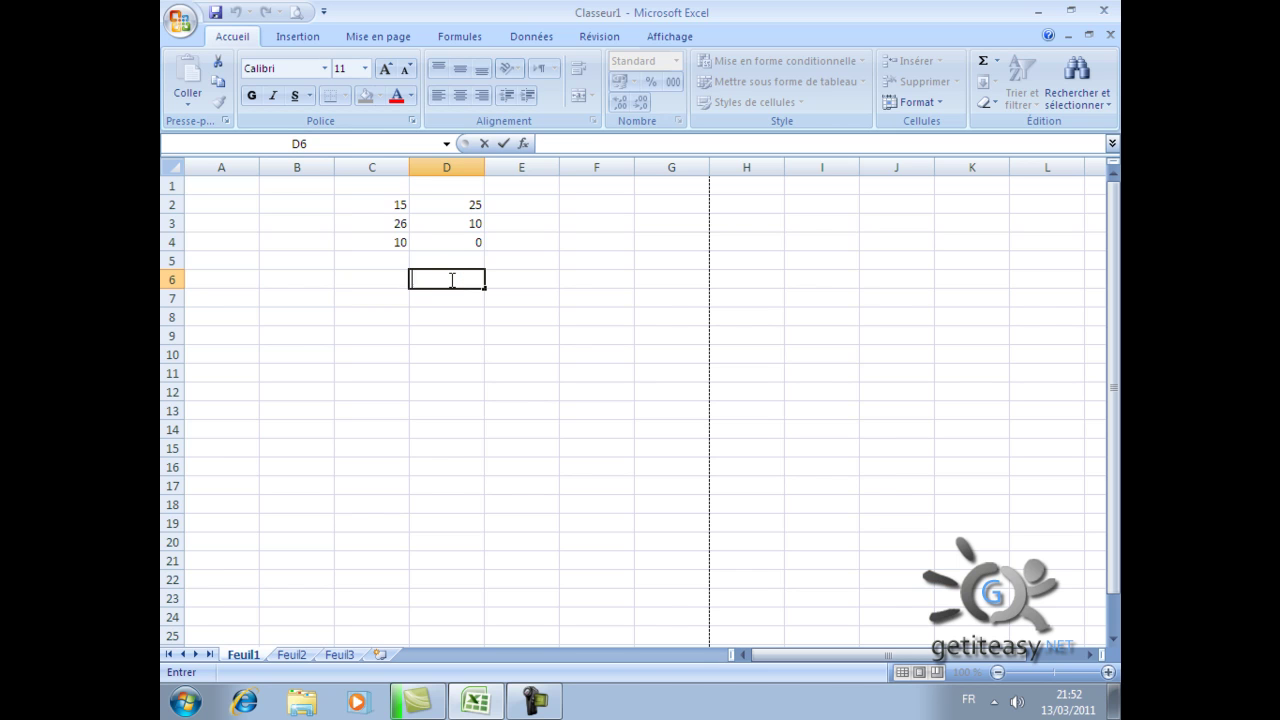
pyautogui.click(447, 258)
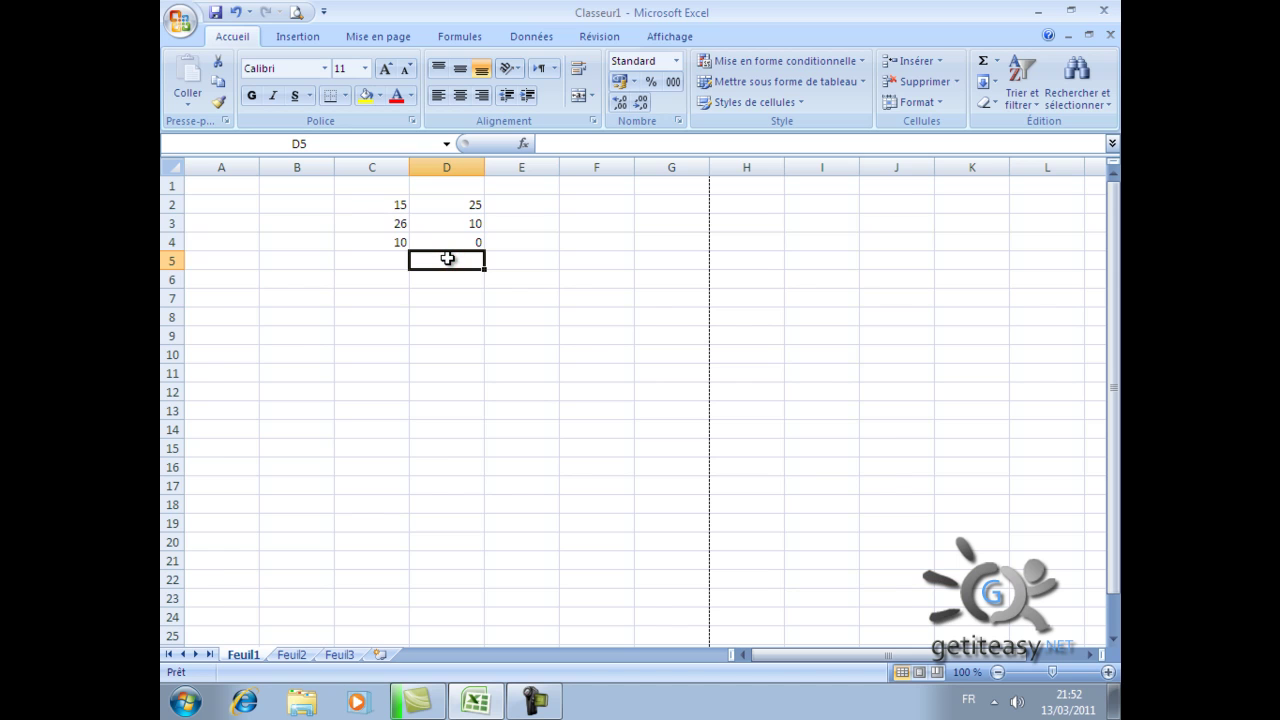